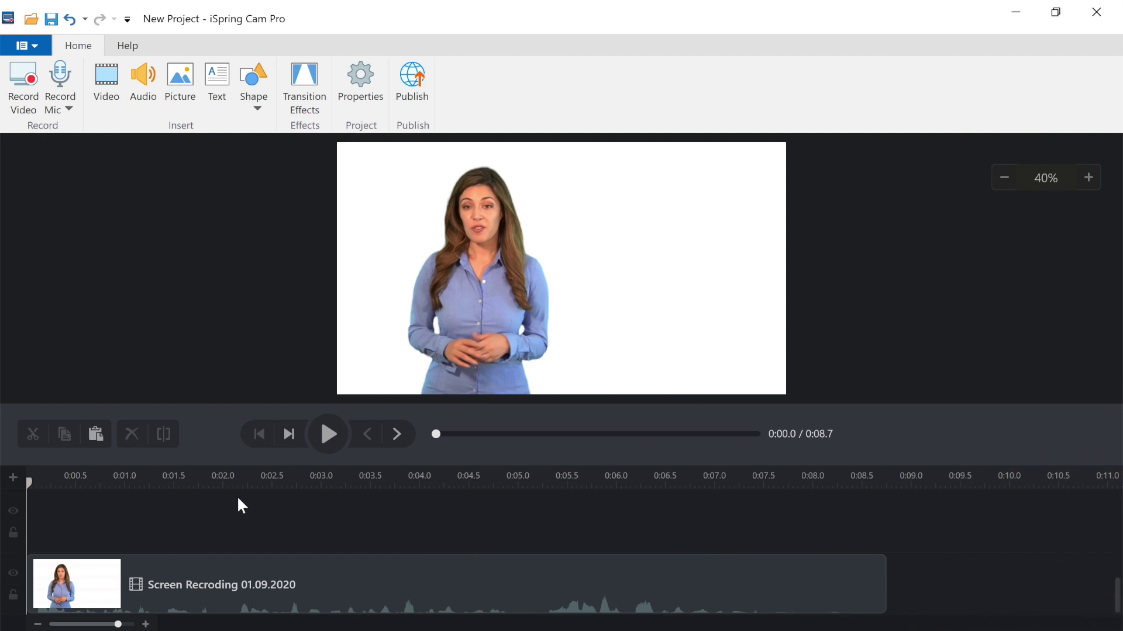
- Delete the blank stretch from 0:07.55 to 0:08.75 so the clip runs 0:07.5
drag(769, 483, 885, 536)
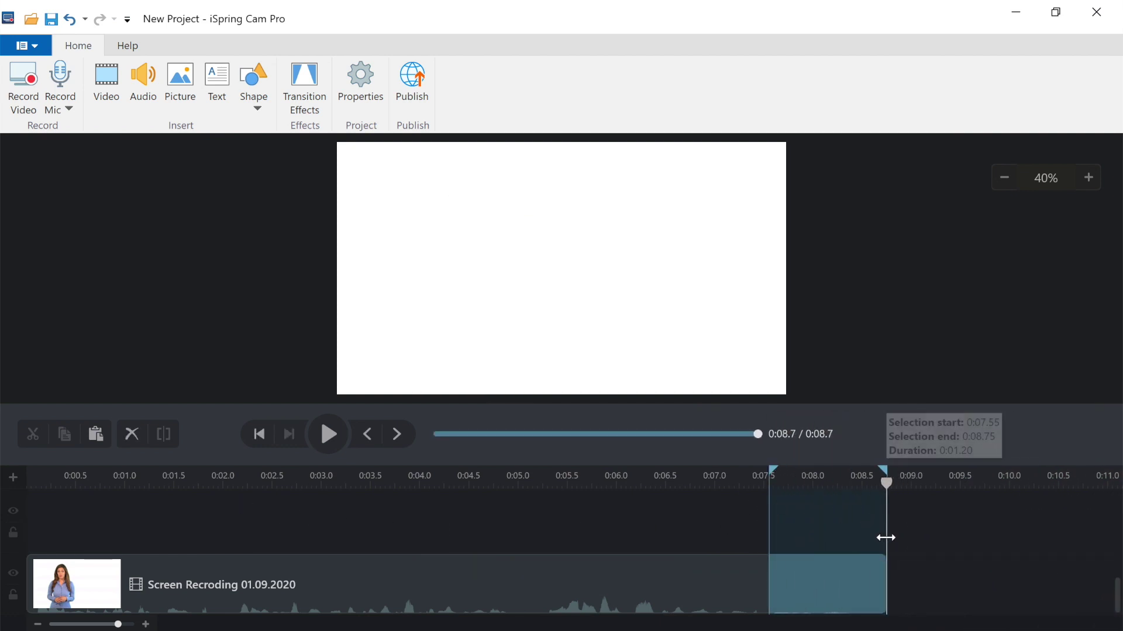
click(130, 438)
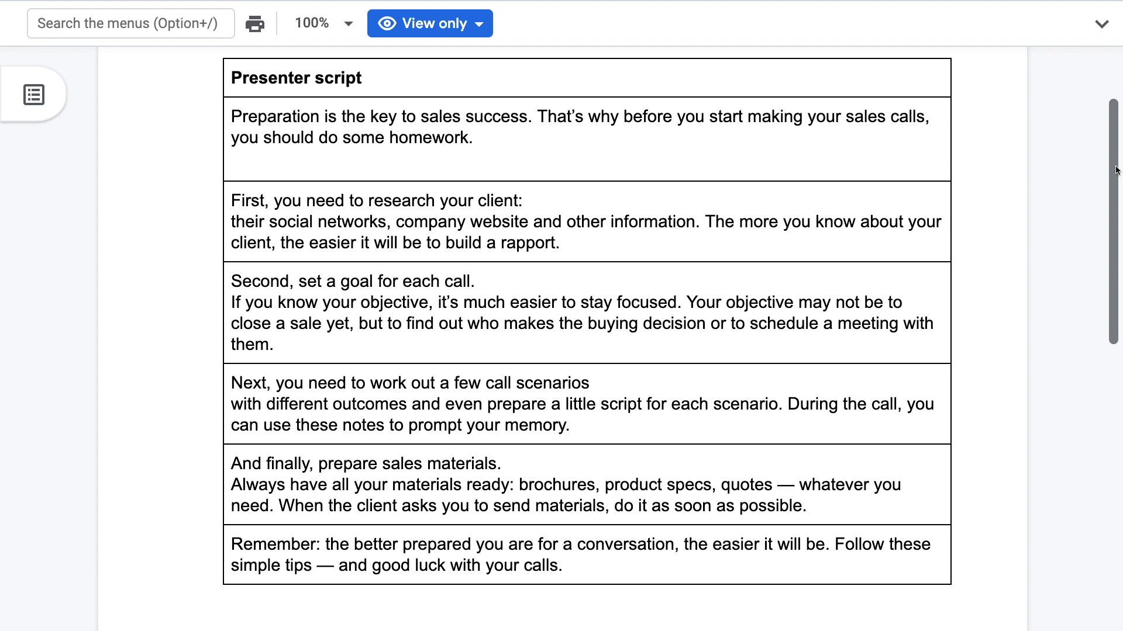
- Scroll the Google Docs presenter script down to the Outline table
drag(1115, 170, 1116, 412)
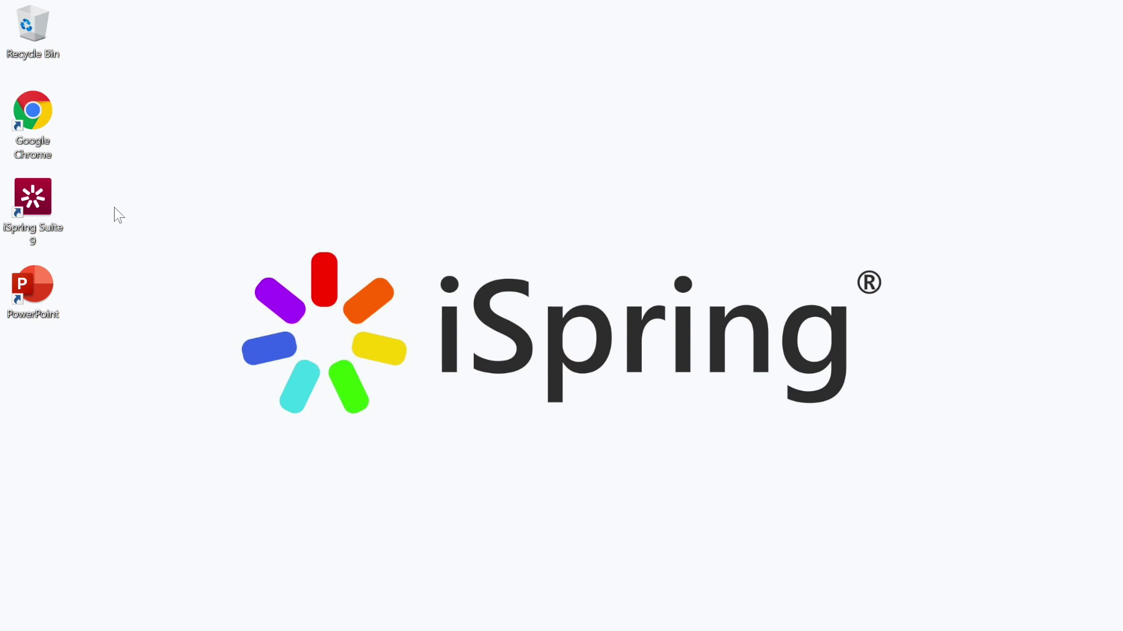
- Launch iSpring Suite and start a new screencast recording
double_click(36, 198)
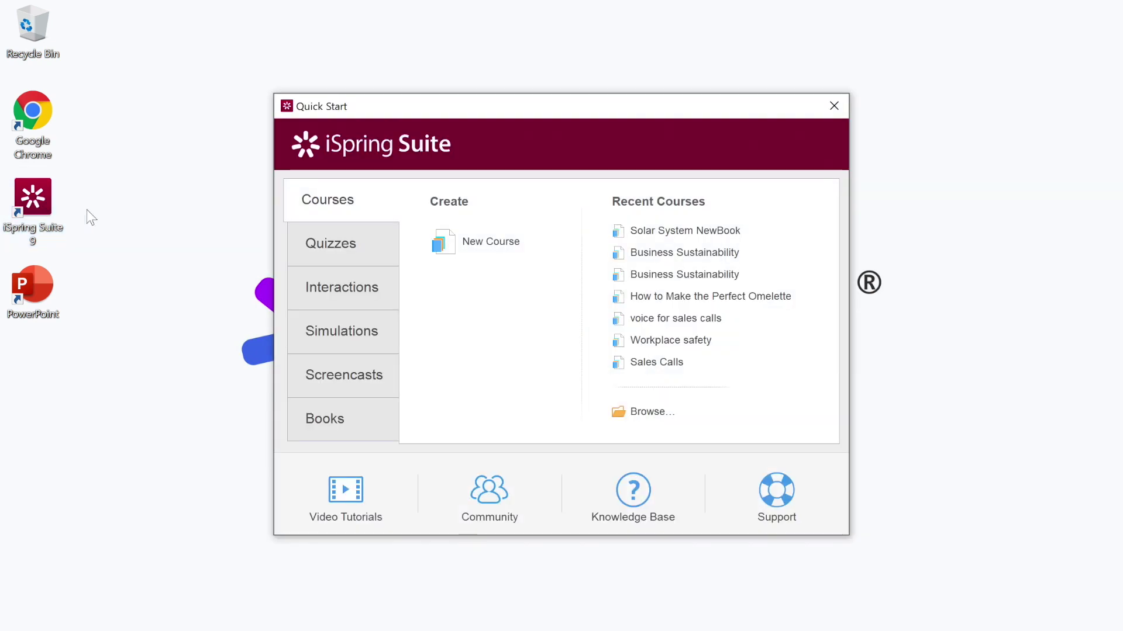
click(314, 367)
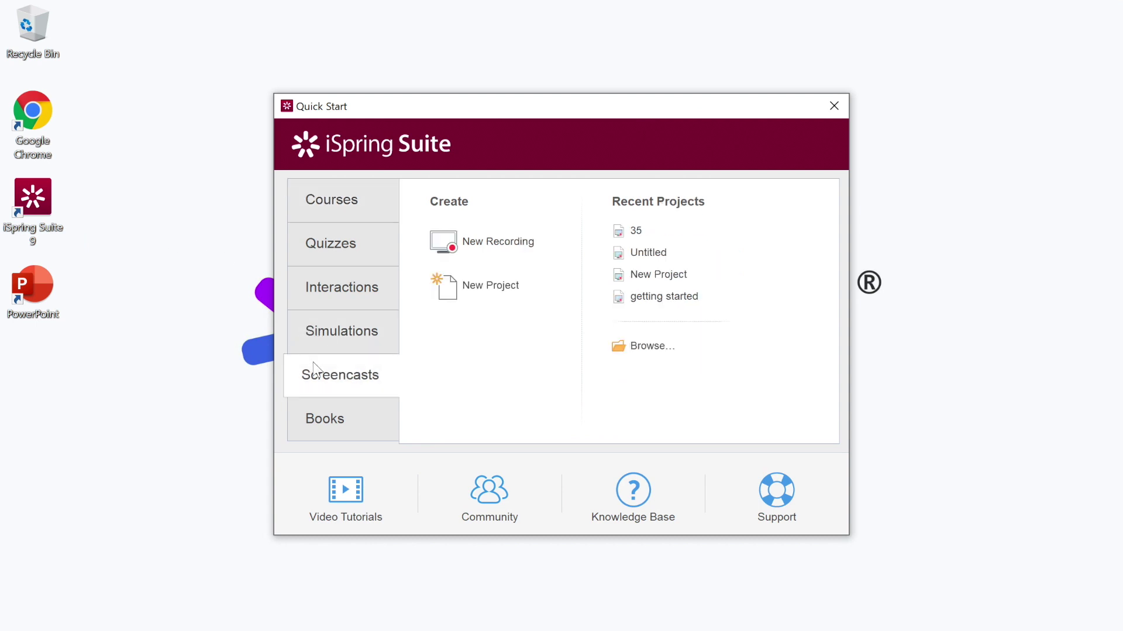
click(485, 241)
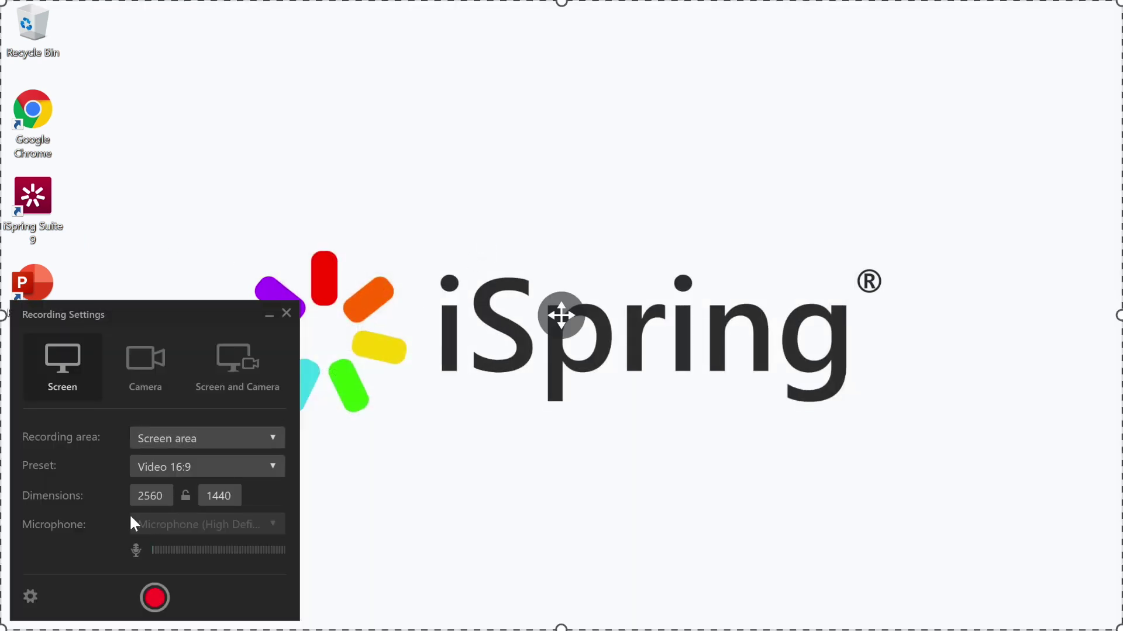
- Confirm FaceTime HD Camera as the recording camera in the Devices settings
click(36, 588)
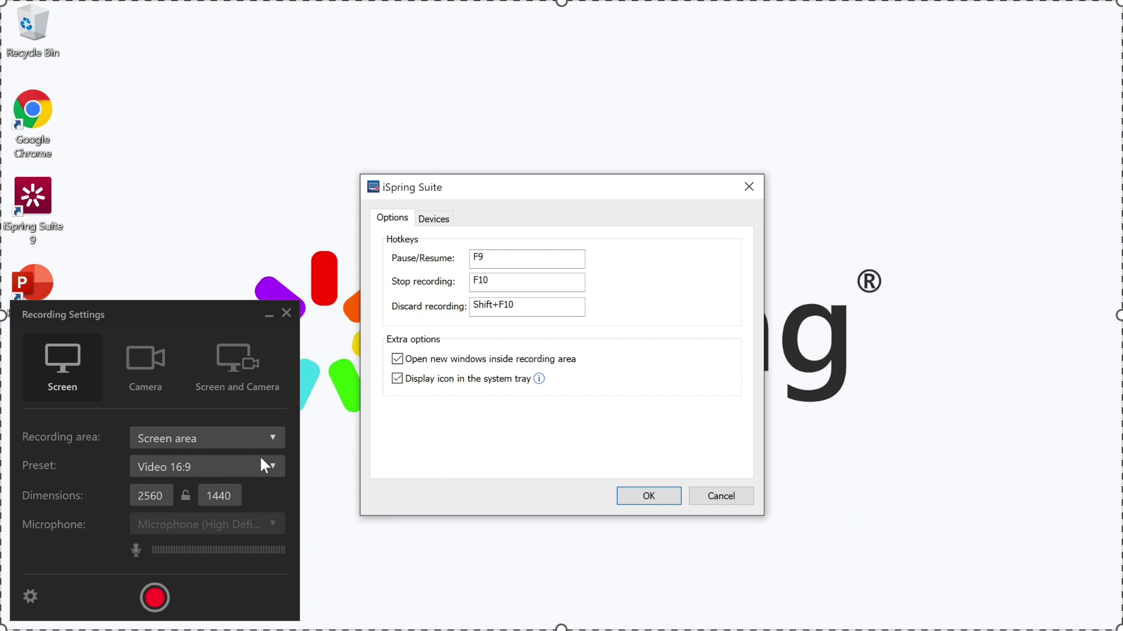
click(434, 219)
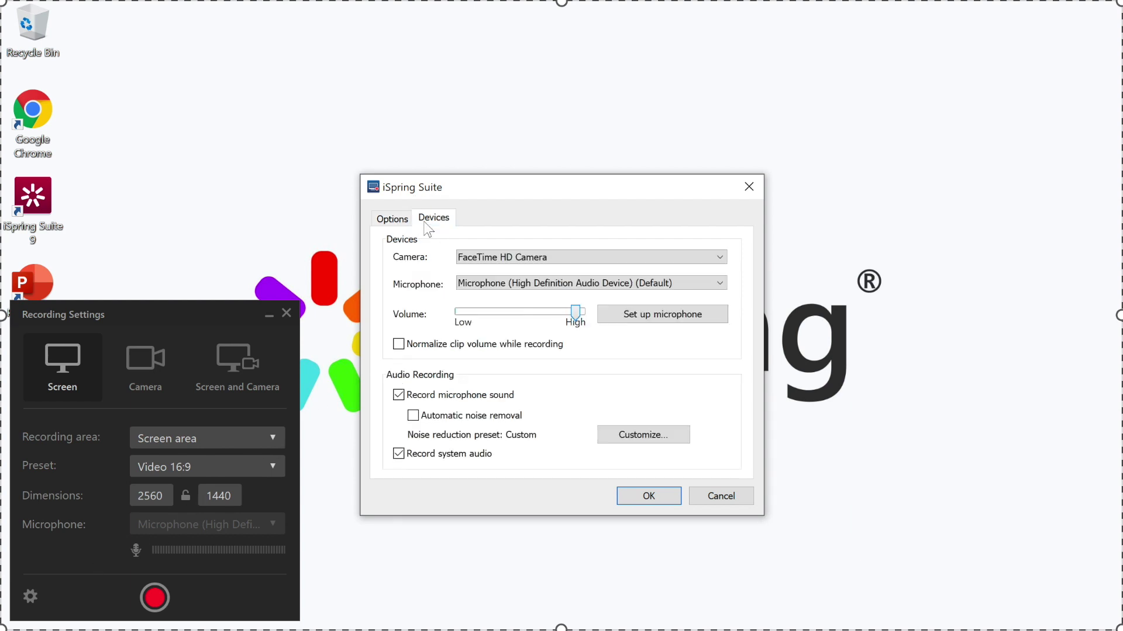
click(474, 257)
click(475, 256)
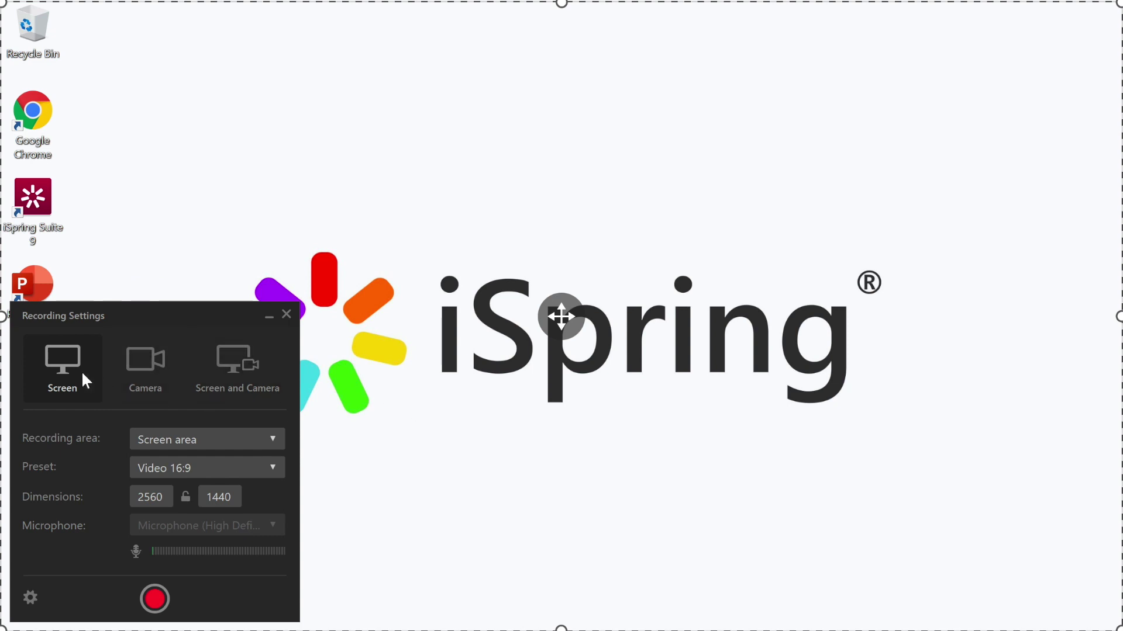
- Switch to camera-only recording with the Video 720p (16:9), 1280 × 720 preset
click(131, 380)
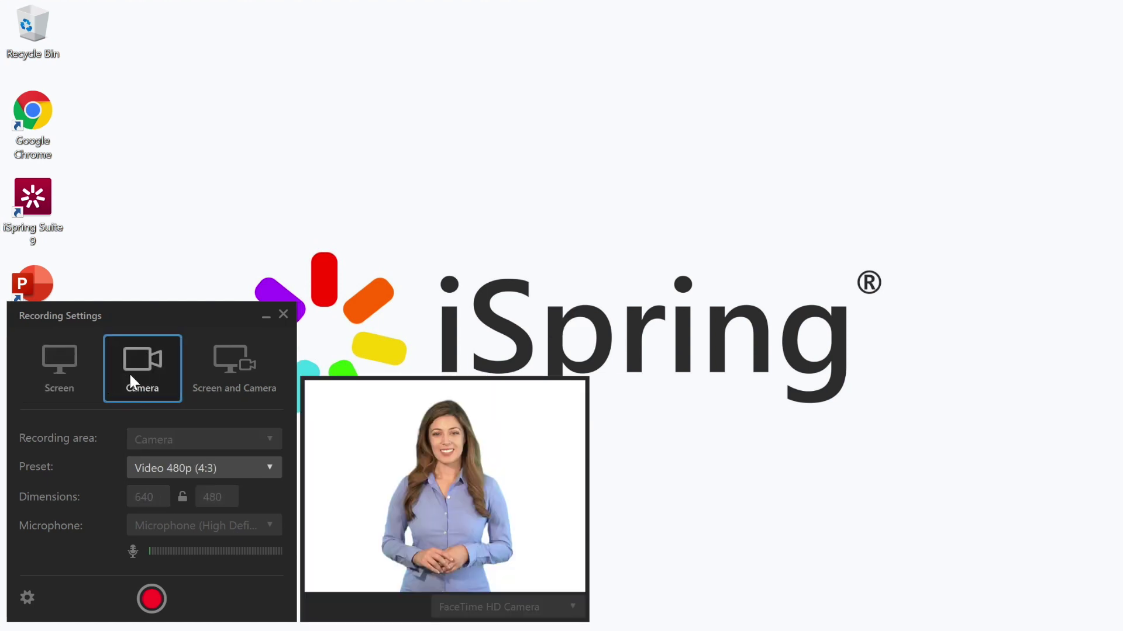
click(225, 373)
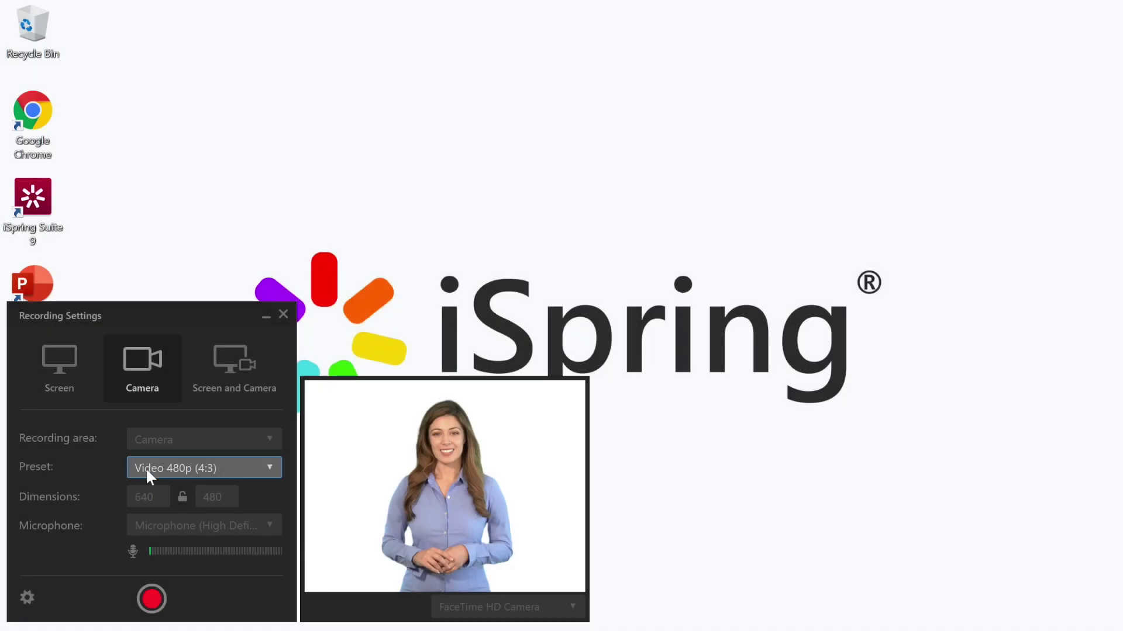
click(148, 472)
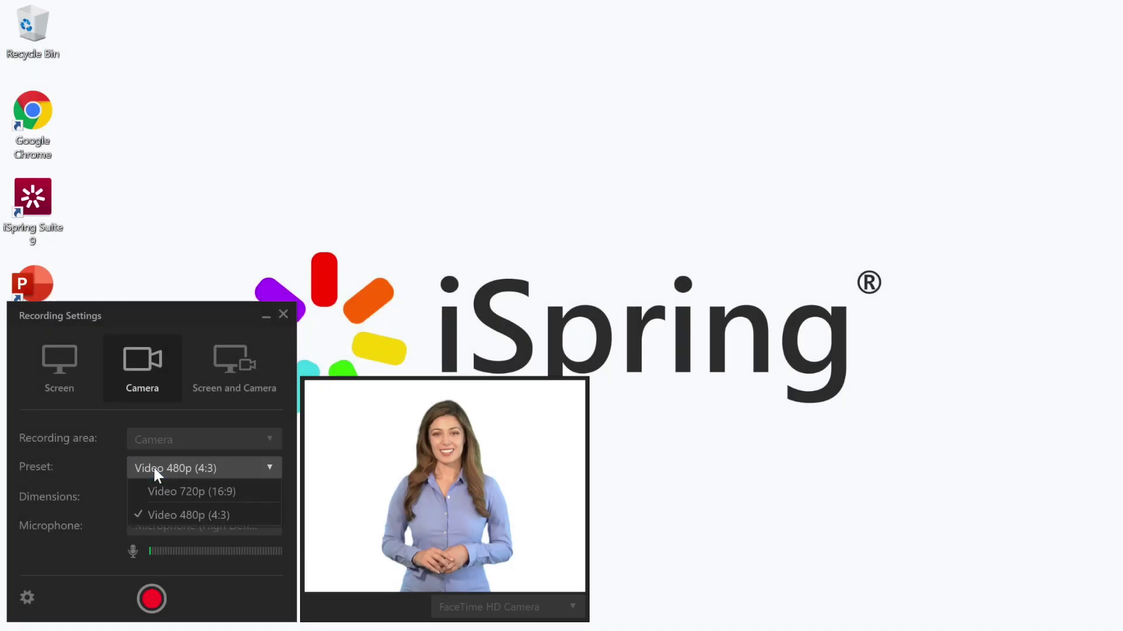
click(162, 493)
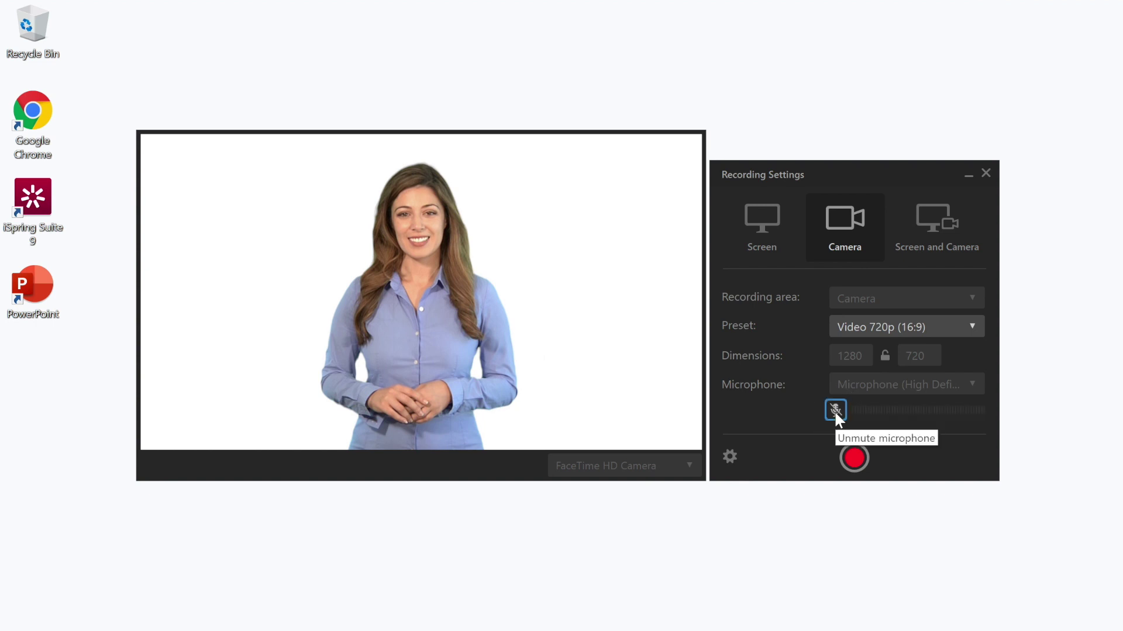
- Record a short 0:02.2 camera take of the presenter
click(853, 459)
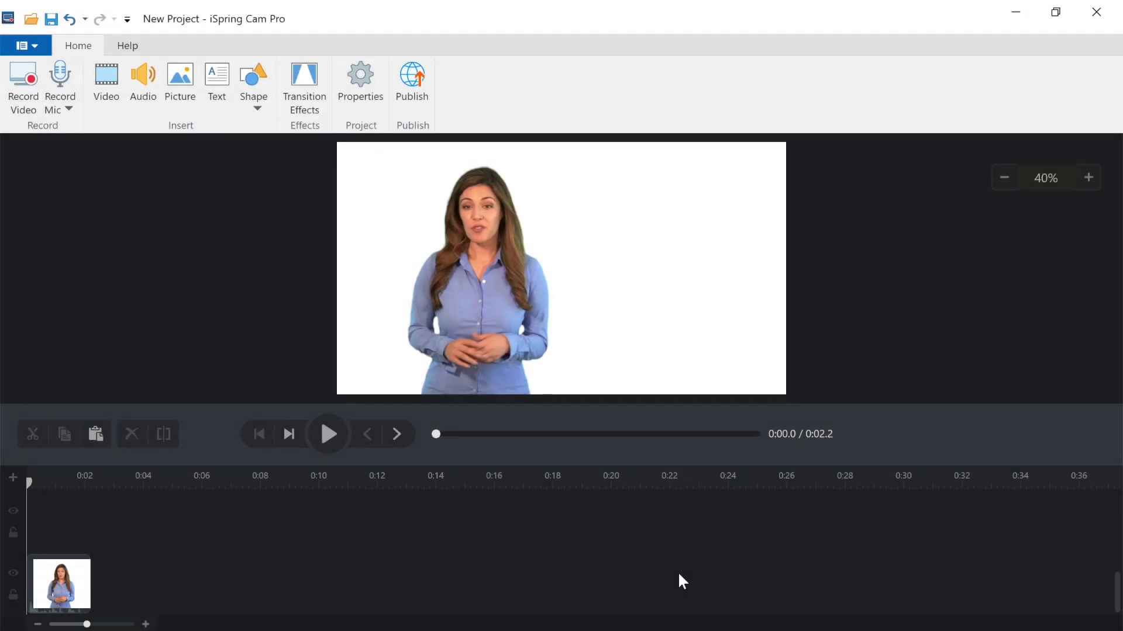
- Play back the 0:02.2 take to review it
click(338, 443)
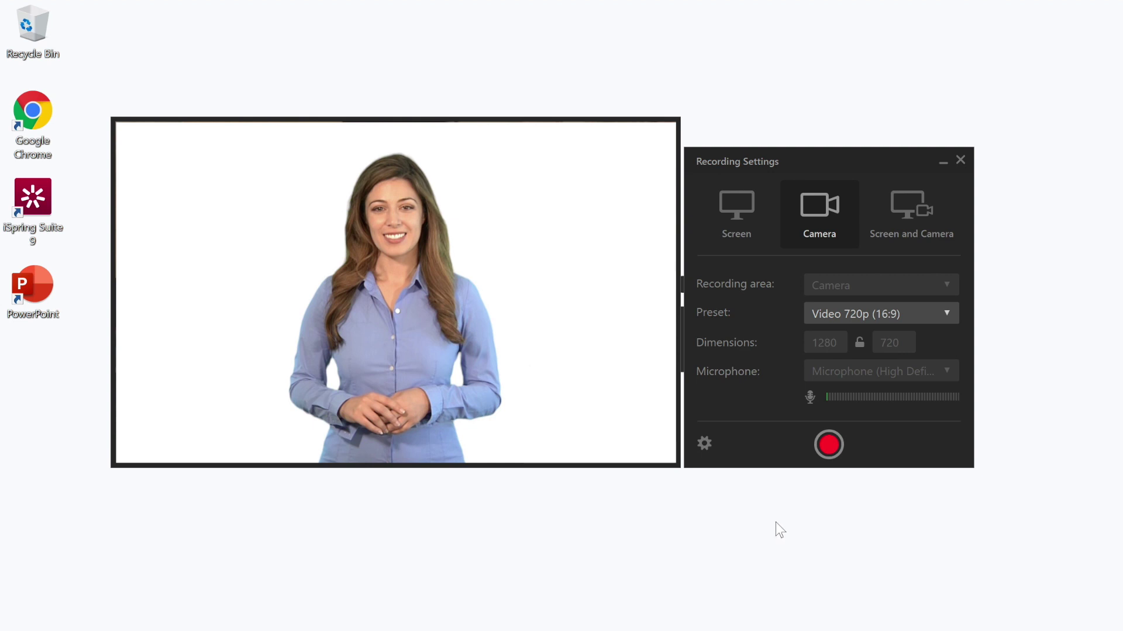
- Record a new 0:08.7 camera take of the presenter
click(828, 445)
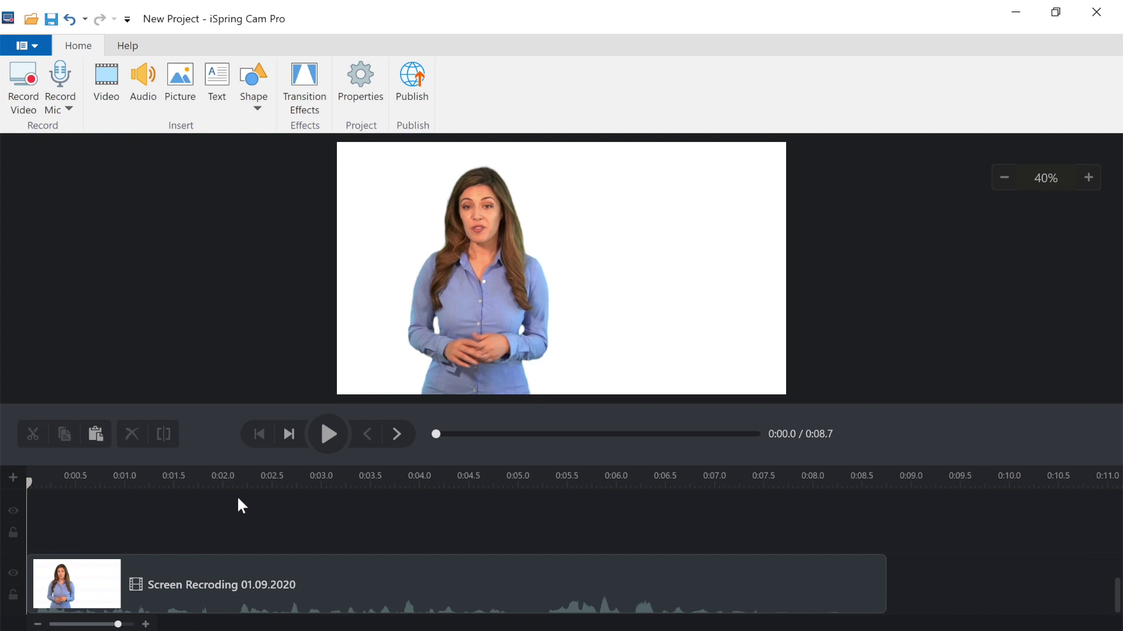
- Delete the blank 0:07.55–0:08.75 tail and return the playhead to the start
drag(768, 482, 886, 538)
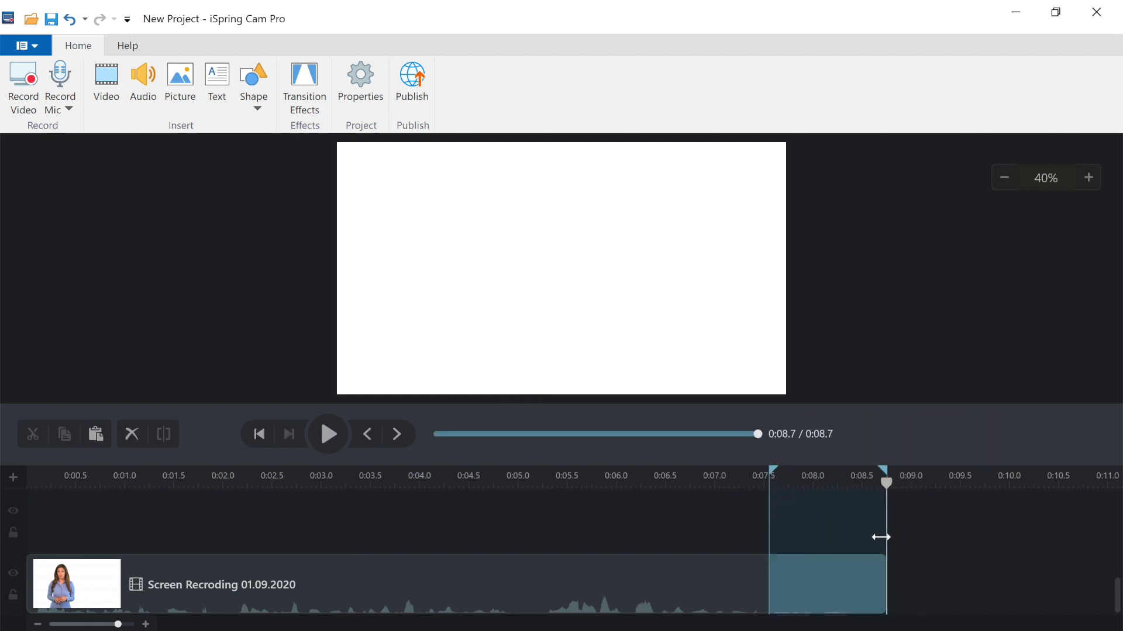
click(130, 434)
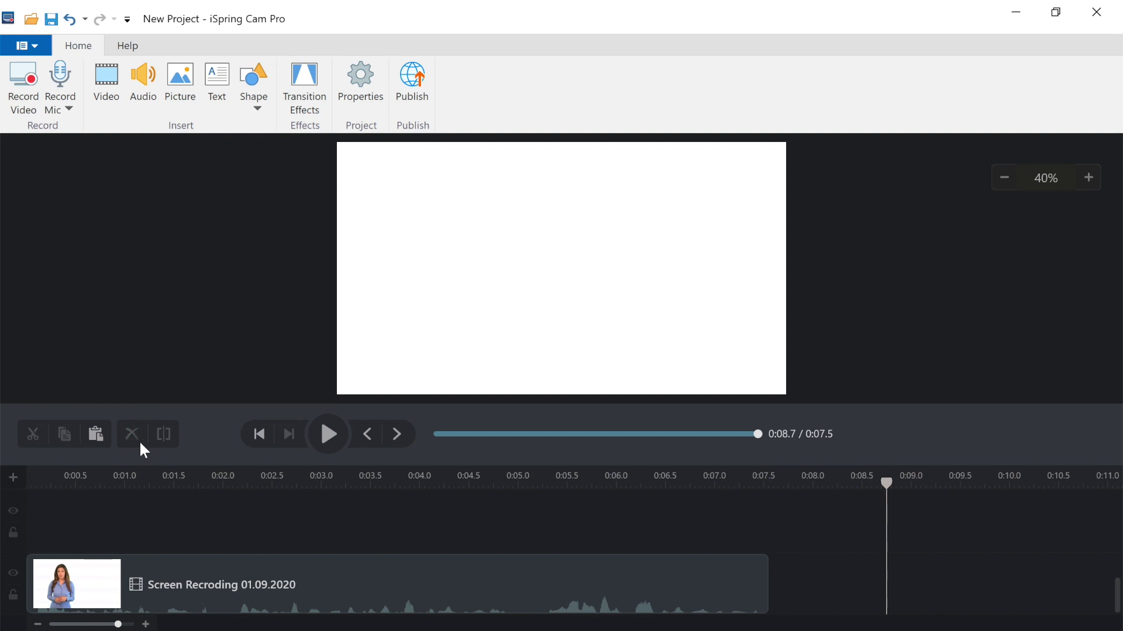
drag(887, 483, 26, 501)
- Apply Remove Noise to the whole presenter clip's audio
click(74, 564)
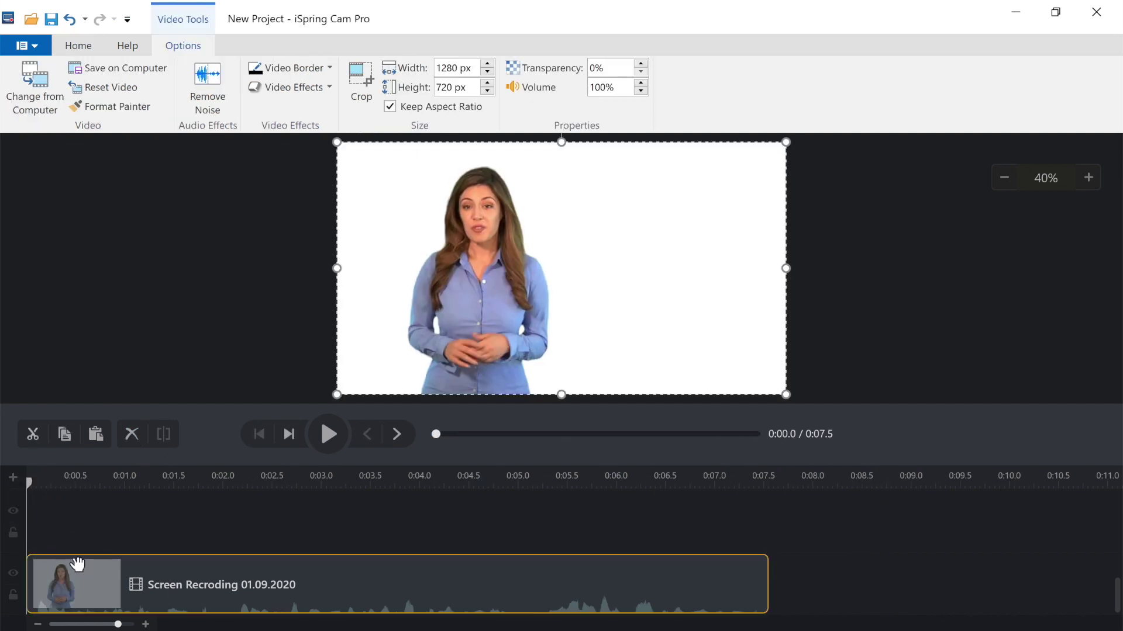
click(203, 109)
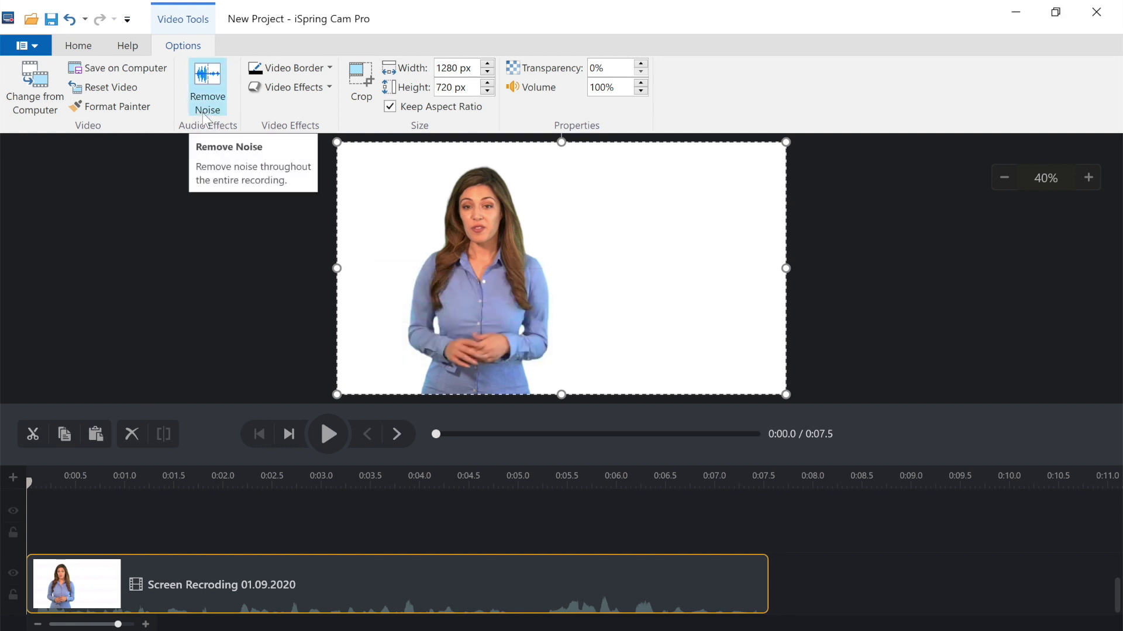
click(73, 49)
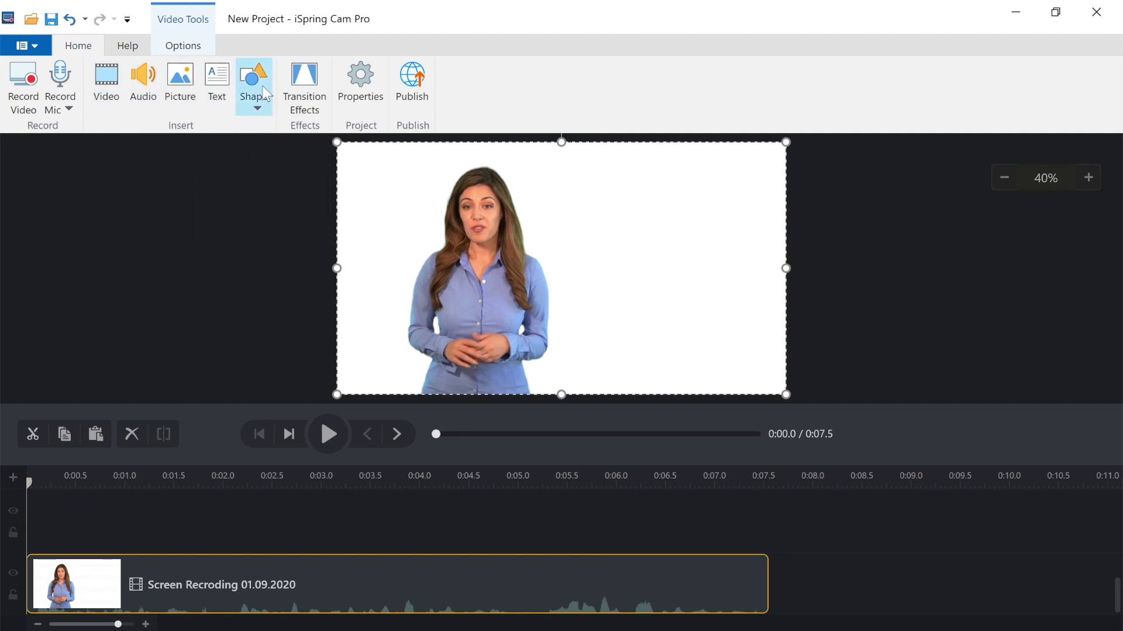
- Draw a thin vertical rectangle right of the presenter and fill it dark red
click(264, 103)
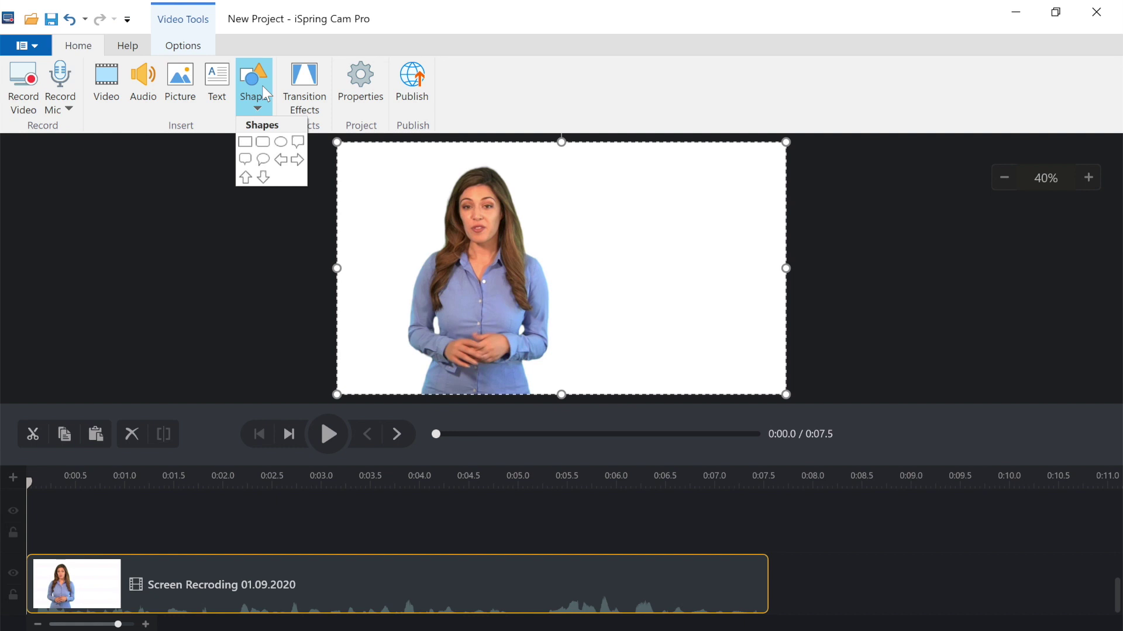
click(245, 142)
drag(577, 177, 581, 264)
click(700, 68)
click(700, 165)
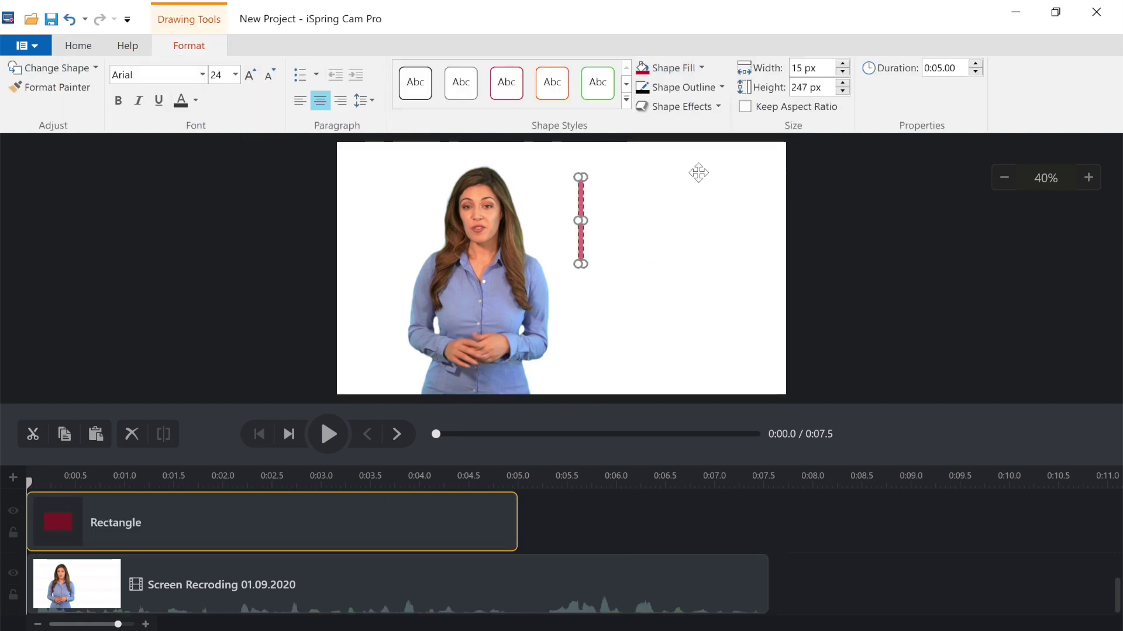
- Add an unfilled text box beside the bar reading 'Step 1 Collecting Info About Your Client's Project'
click(58, 53)
click(216, 82)
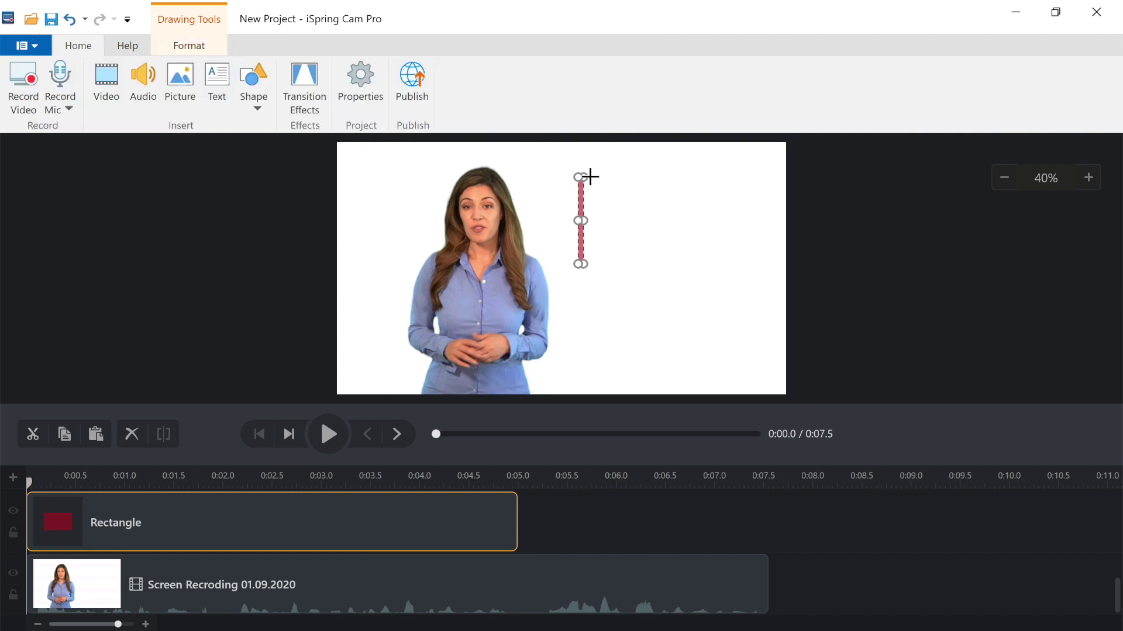
mouse_move(591, 177)
mouse_down()
mouse_move(618, 247)
mouse_move(776, 264)
mouse_up()
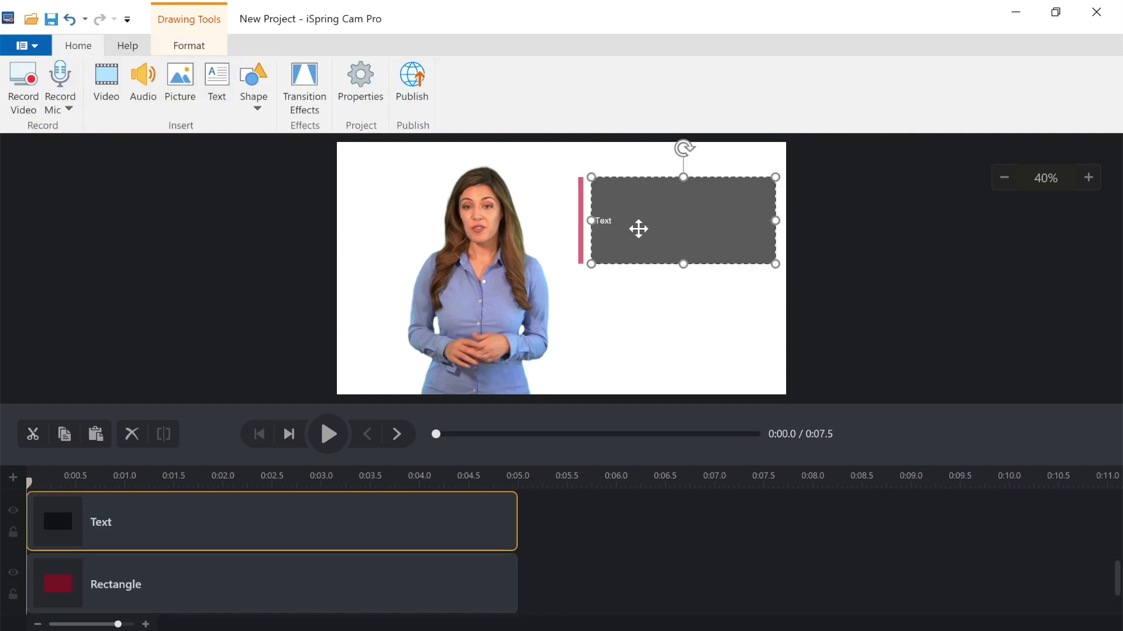
text(Step 1 Collecting Info About Your Client's Project)
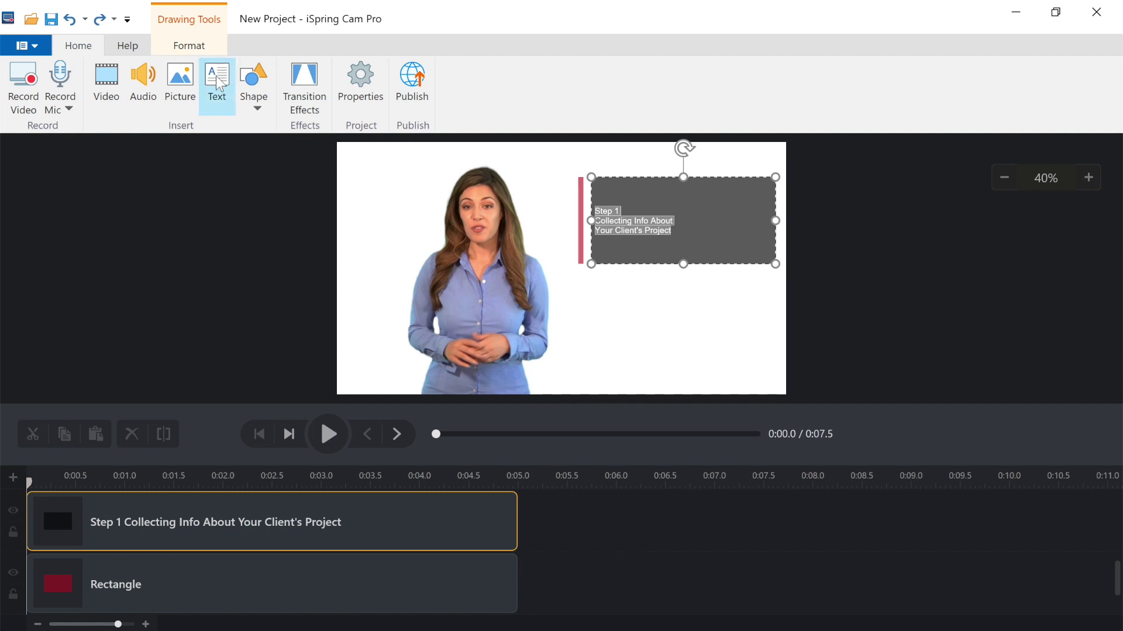
click(202, 51)
click(672, 68)
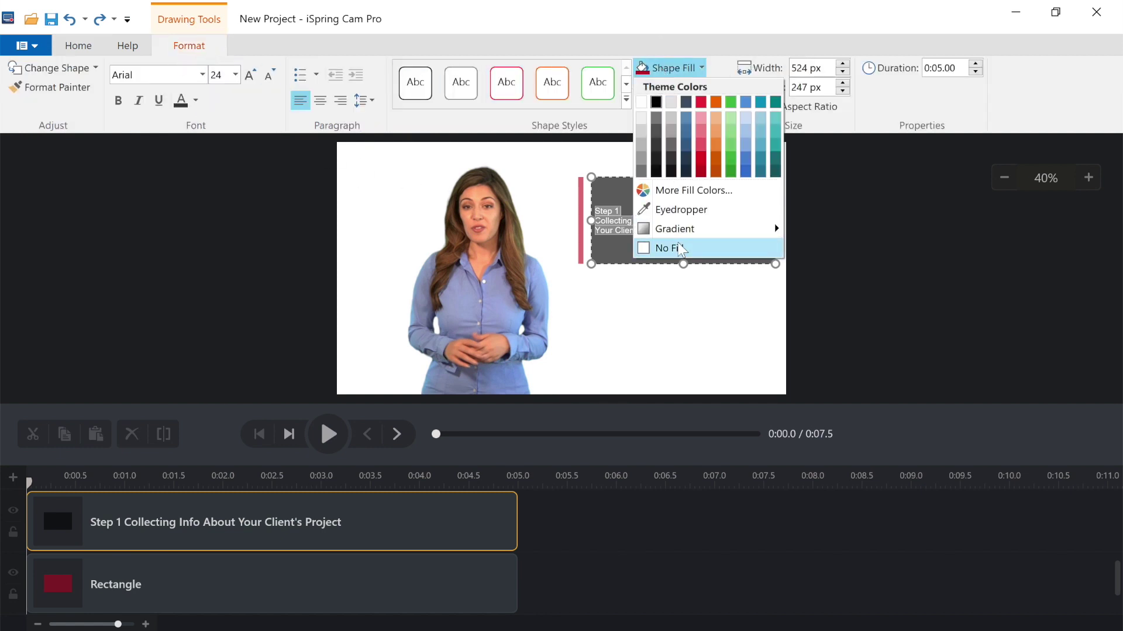
click(667, 248)
- Make the caption text dark grey and set the Step 1 line to 48 pt
click(196, 104)
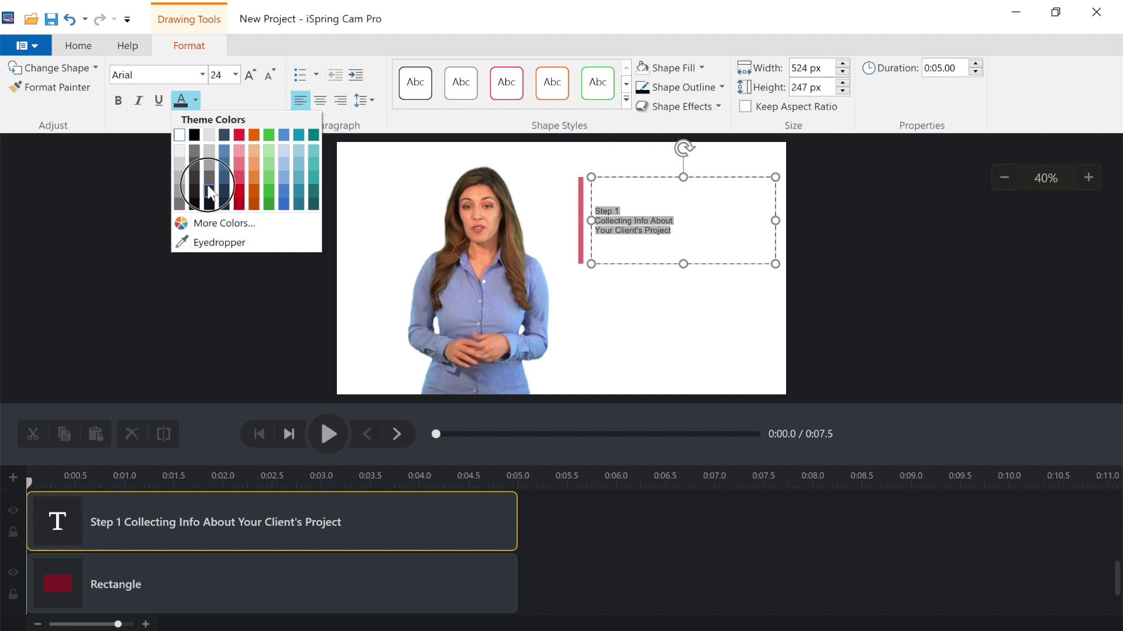
click(208, 186)
click(625, 212)
drag(625, 211, 587, 212)
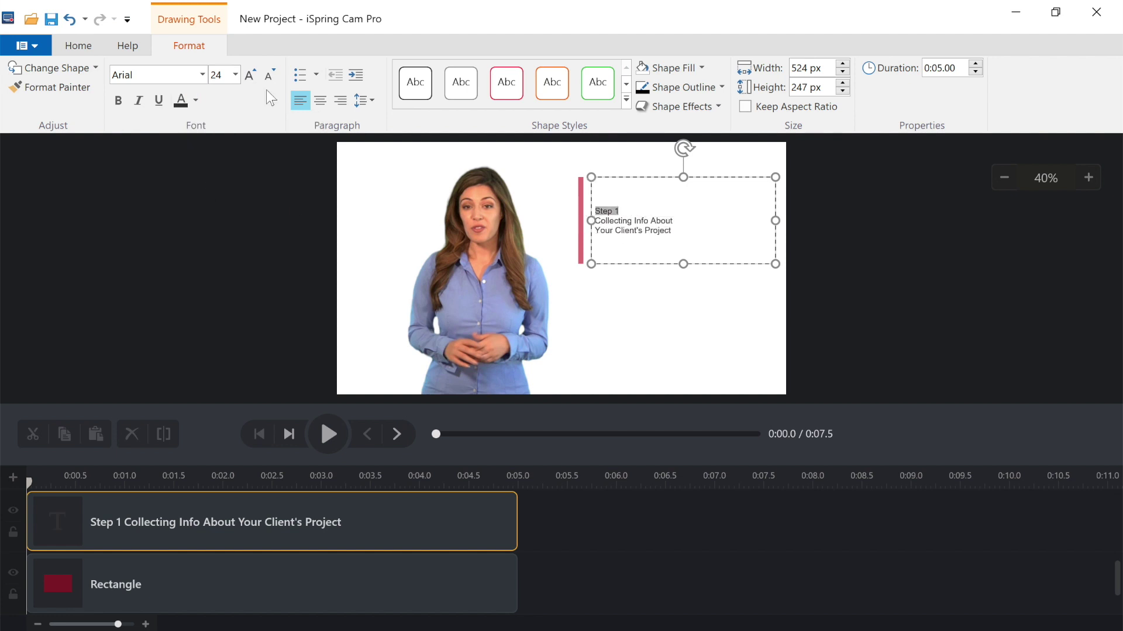
click(235, 74)
click(219, 188)
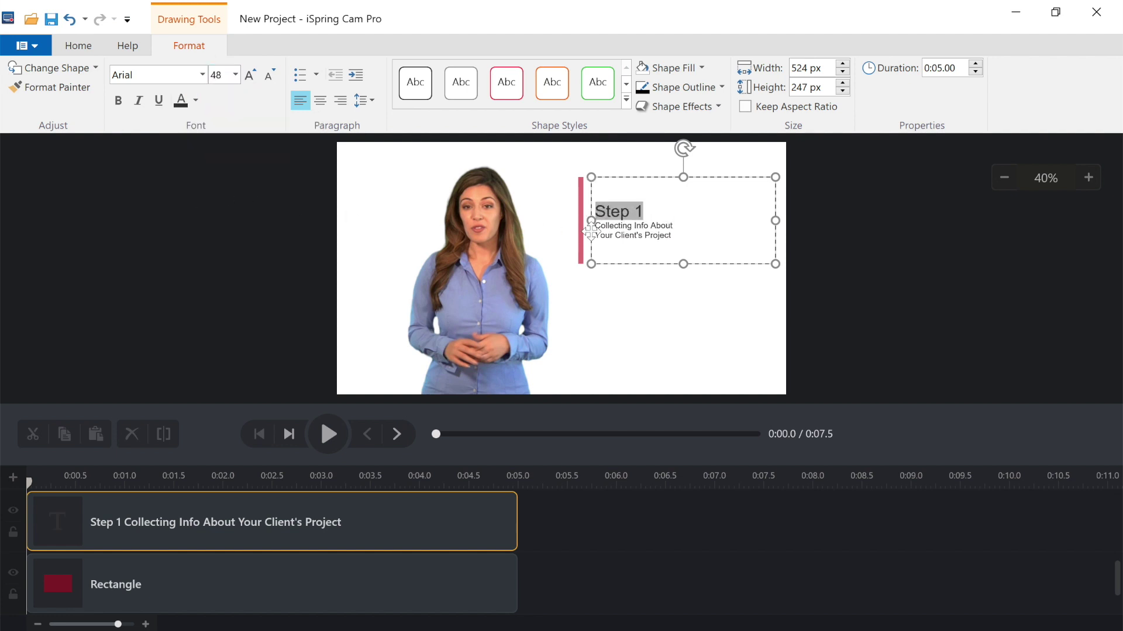
- Enlarge the subtitle to 54 pt and shift the red bar and caption box about 38 px left
drag(672, 235, 595, 224)
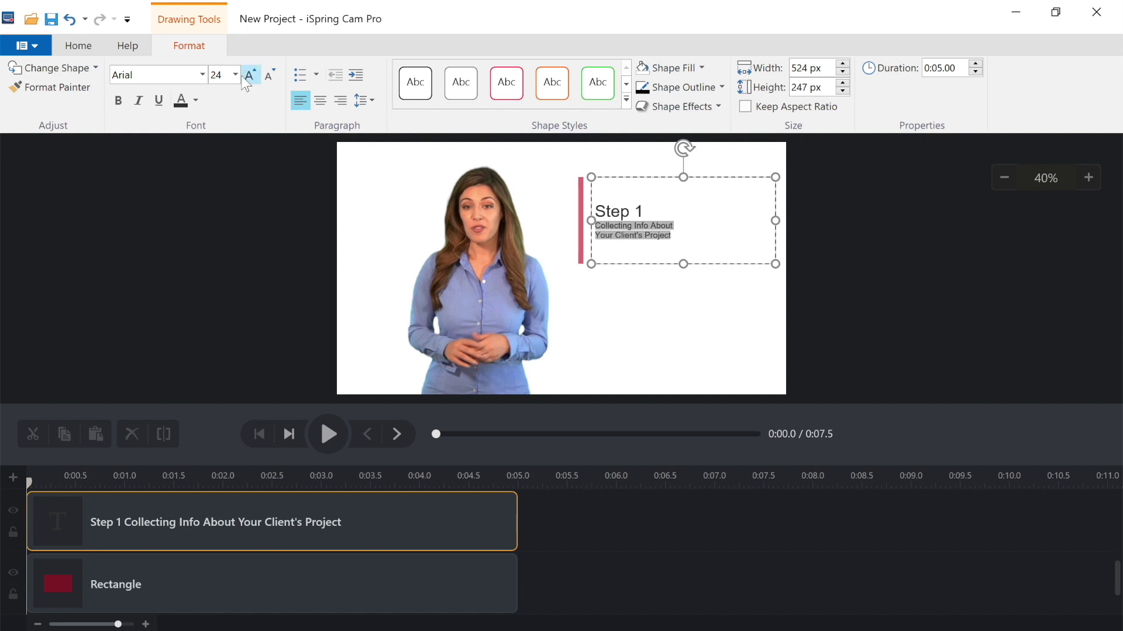
click(235, 75)
drag(280, 166, 275, 178)
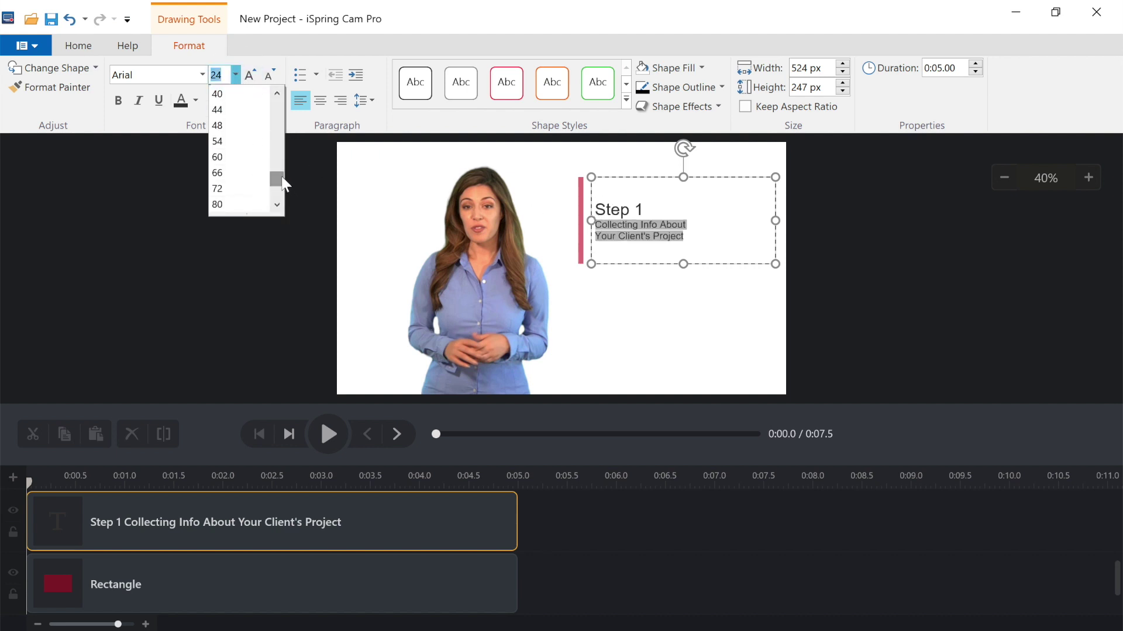
click(242, 146)
drag(580, 223, 558, 225)
drag(662, 257, 639, 256)
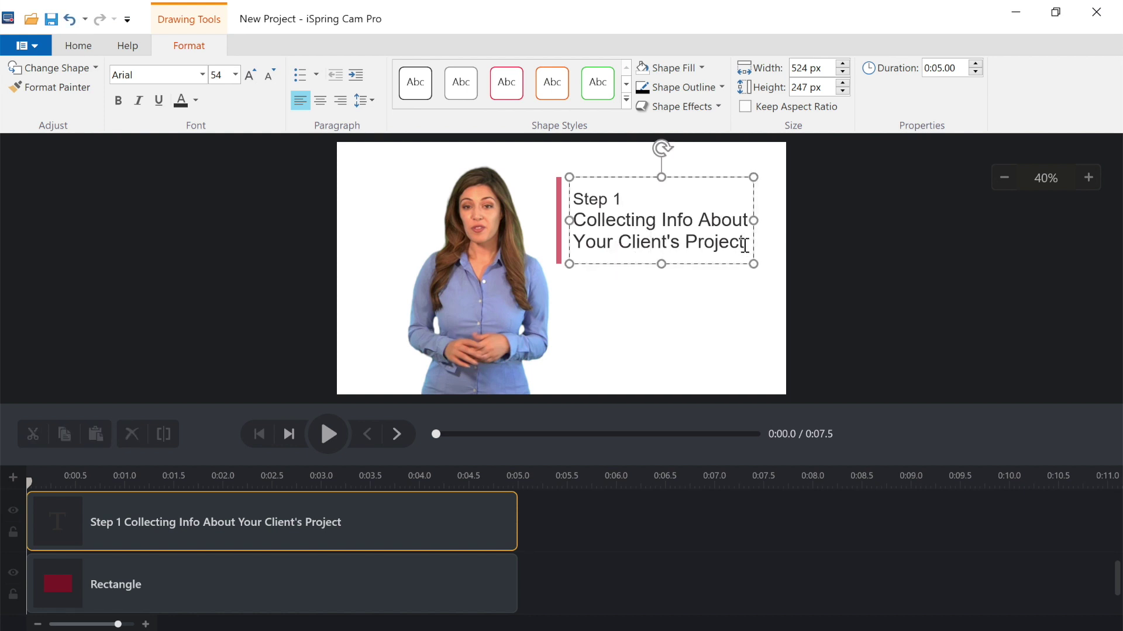
- Bold the subtitle 'Collecting Info About Your Client's Project' and widen the caption box to fit it
drag(745, 242, 568, 222)
click(119, 101)
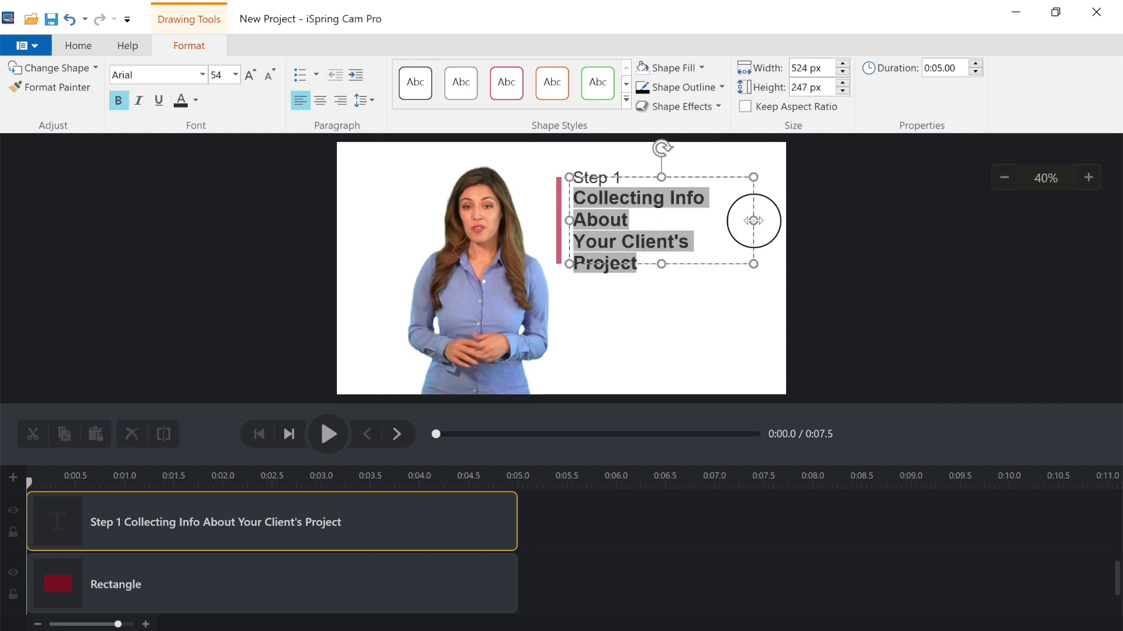
drag(754, 221, 777, 221)
click(804, 228)
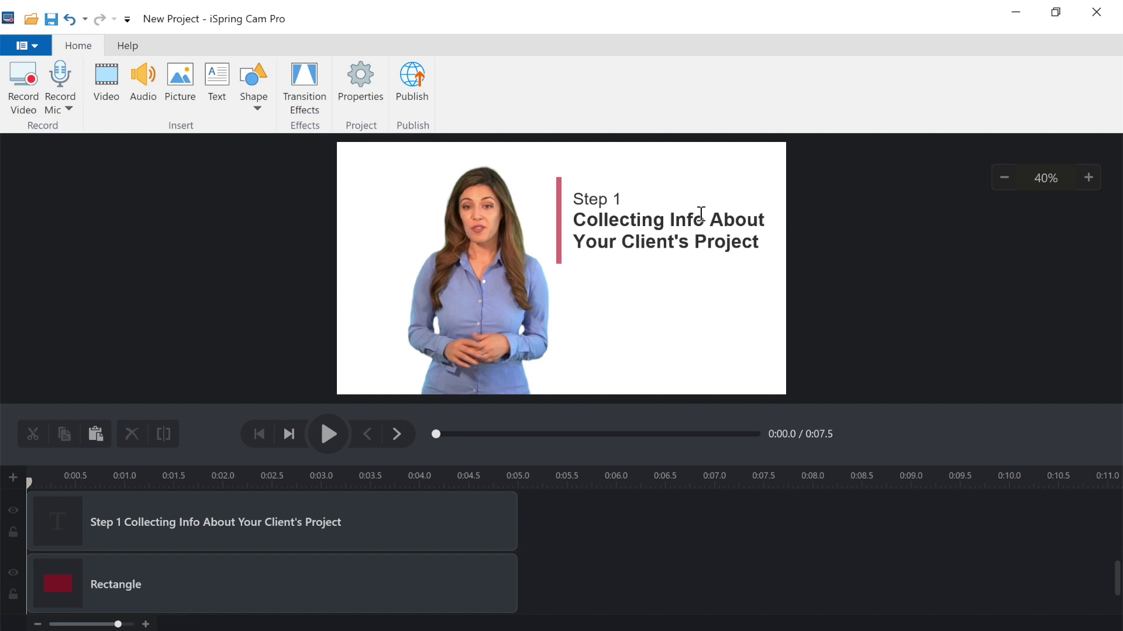
- Apply the Smoothly fade transition to the caption and red bar clips, then preview the fades
click(316, 92)
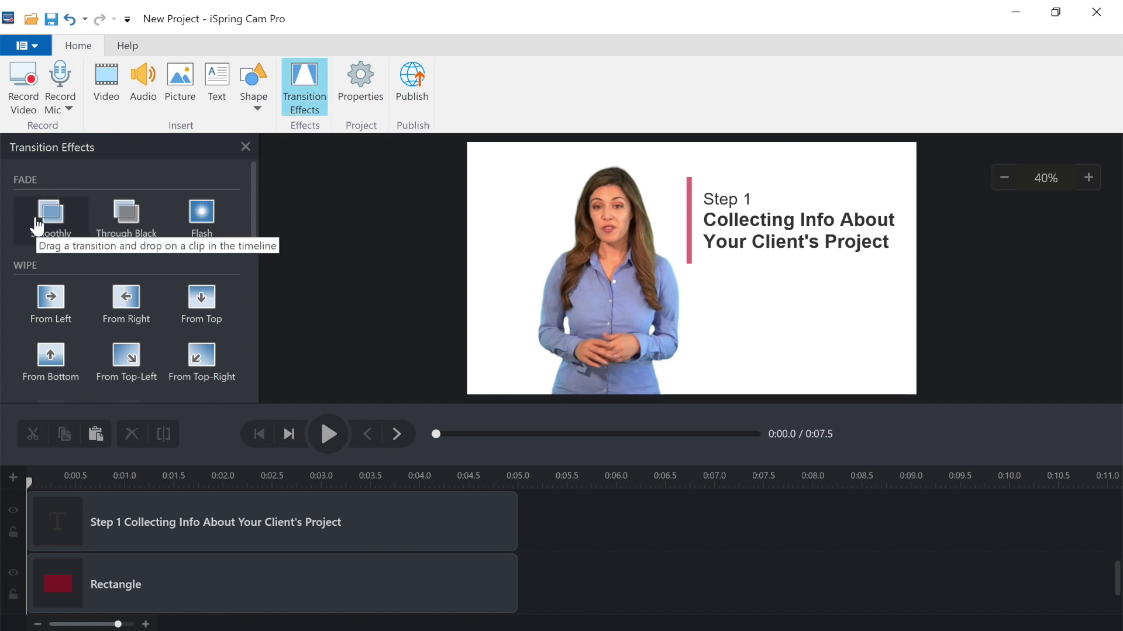
drag(37, 227, 431, 574)
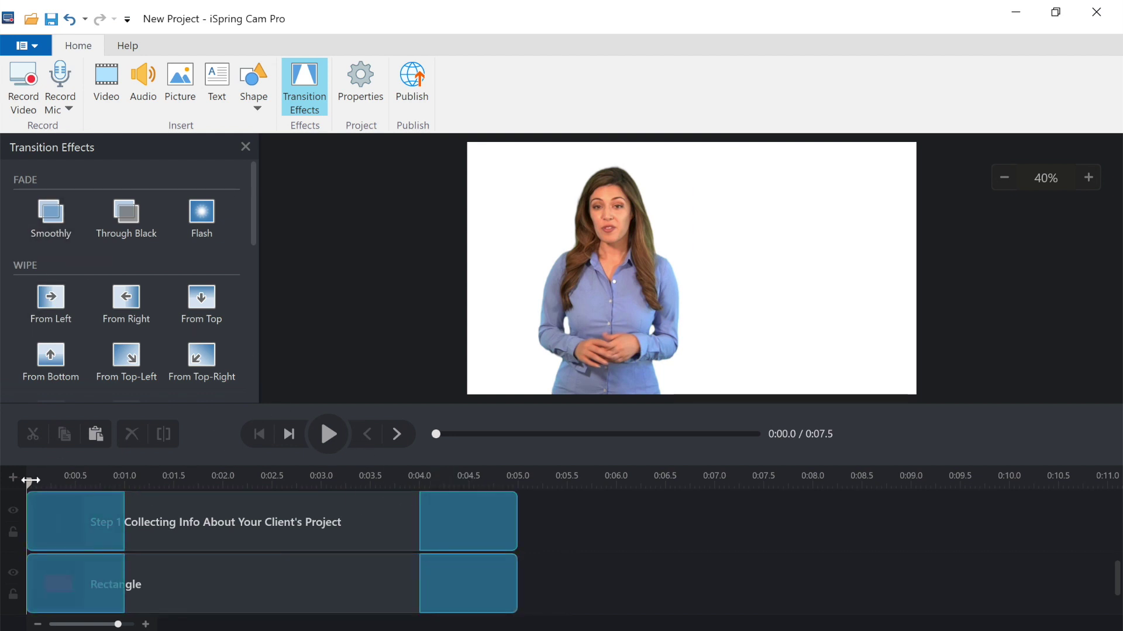
click(326, 437)
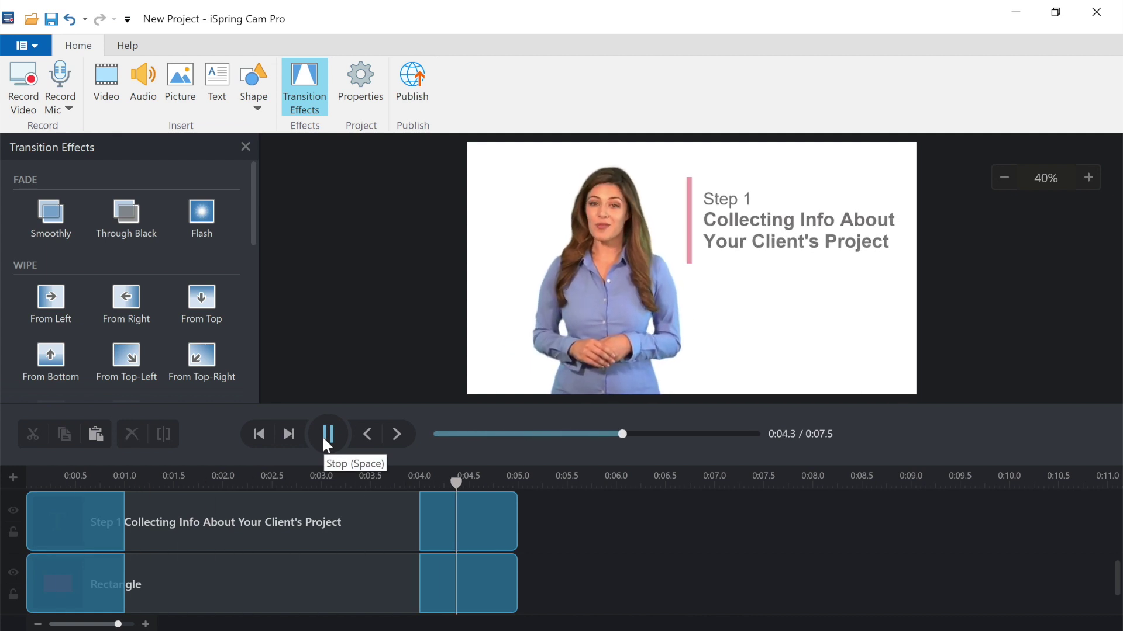
click(322, 435)
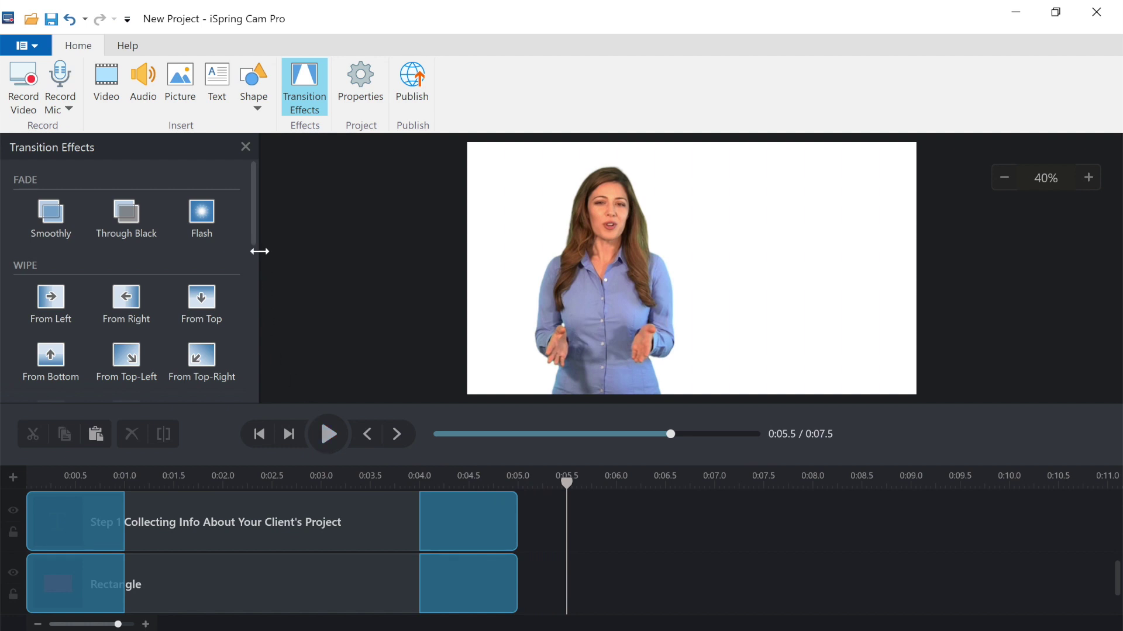
- Insert the optimistic-upbeat-corporate music file into the project
click(246, 147)
click(142, 88)
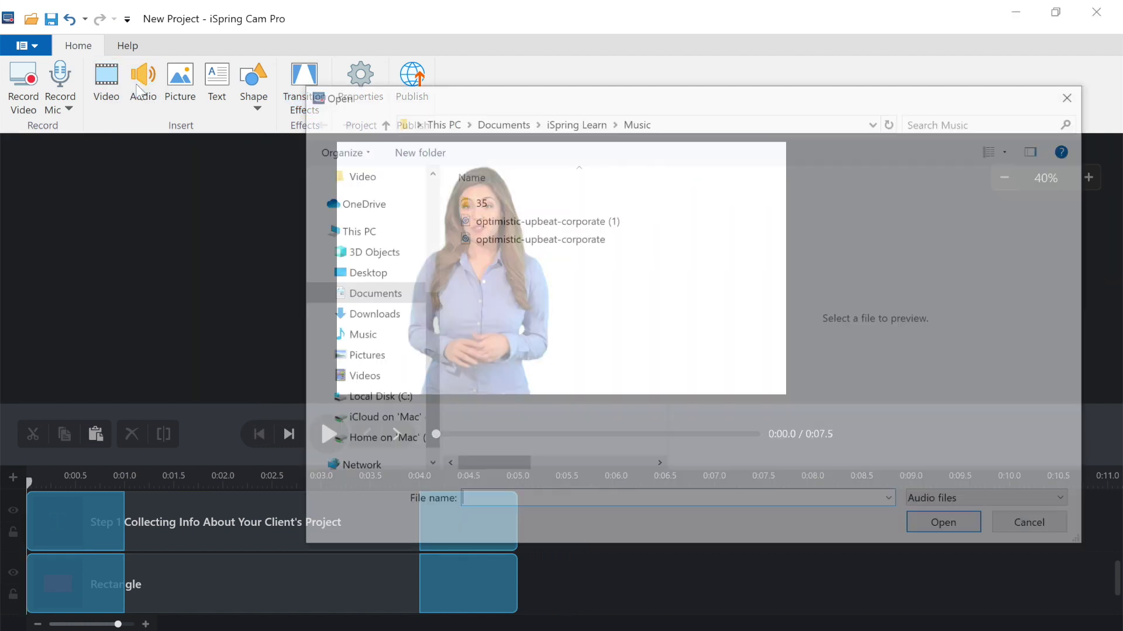
click(477, 234)
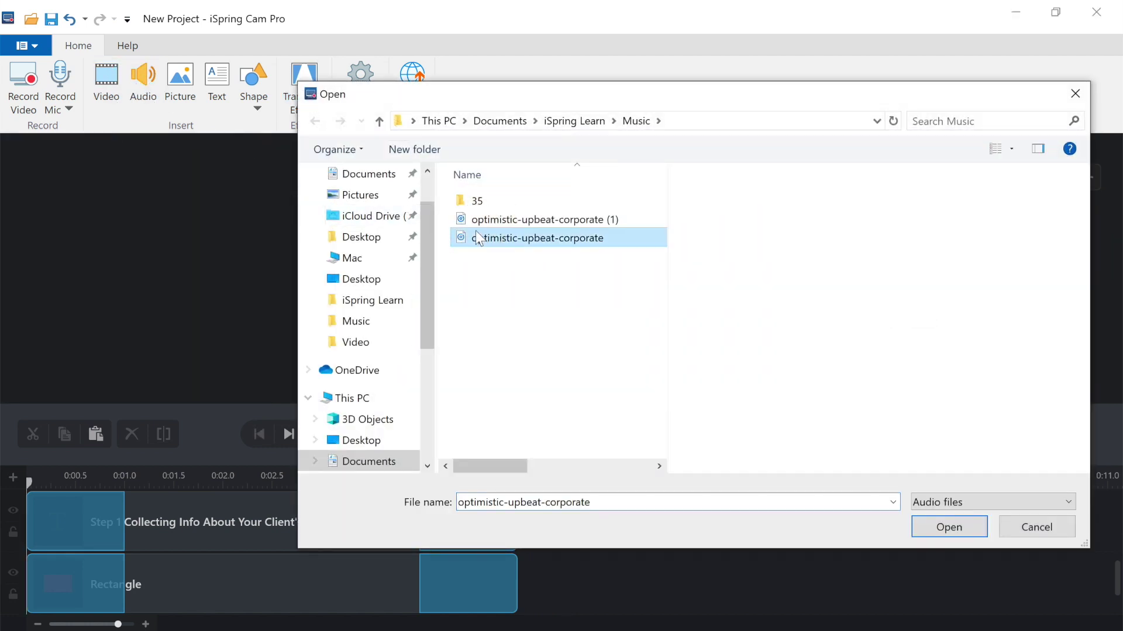
click(948, 526)
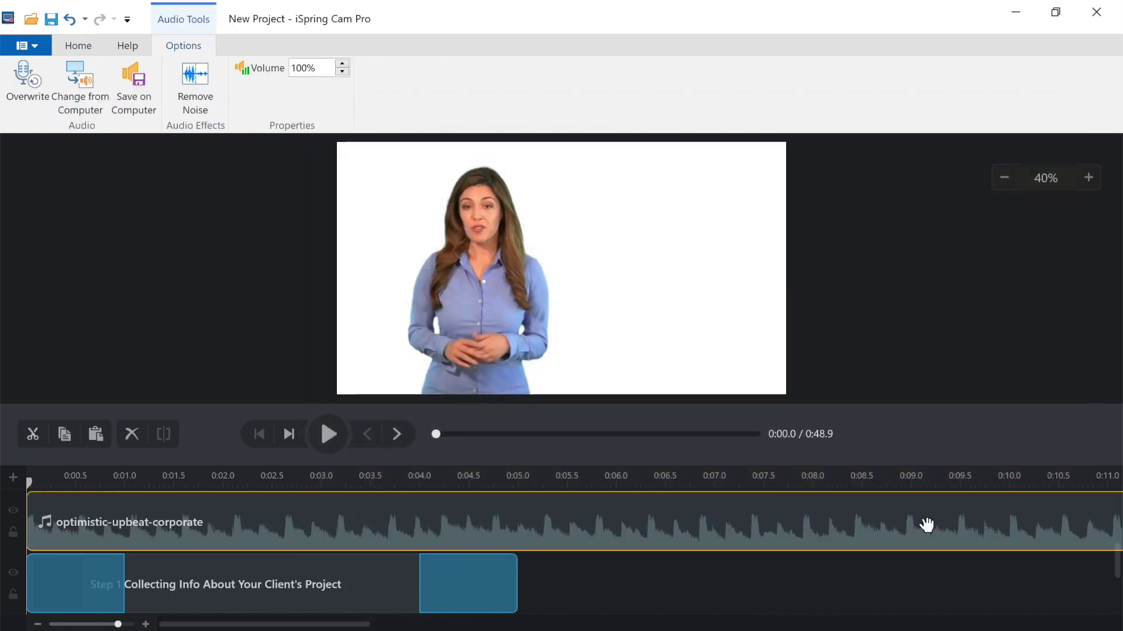
- Lower the music volume to 10% and preview the video with it
click(303, 69)
text(10)
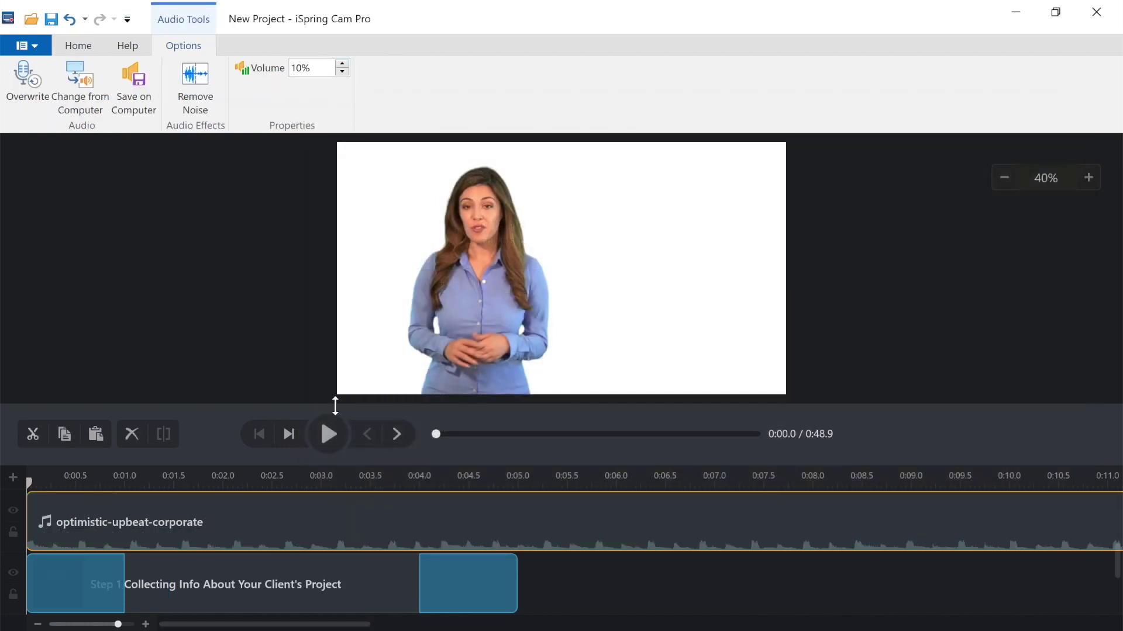
click(330, 436)
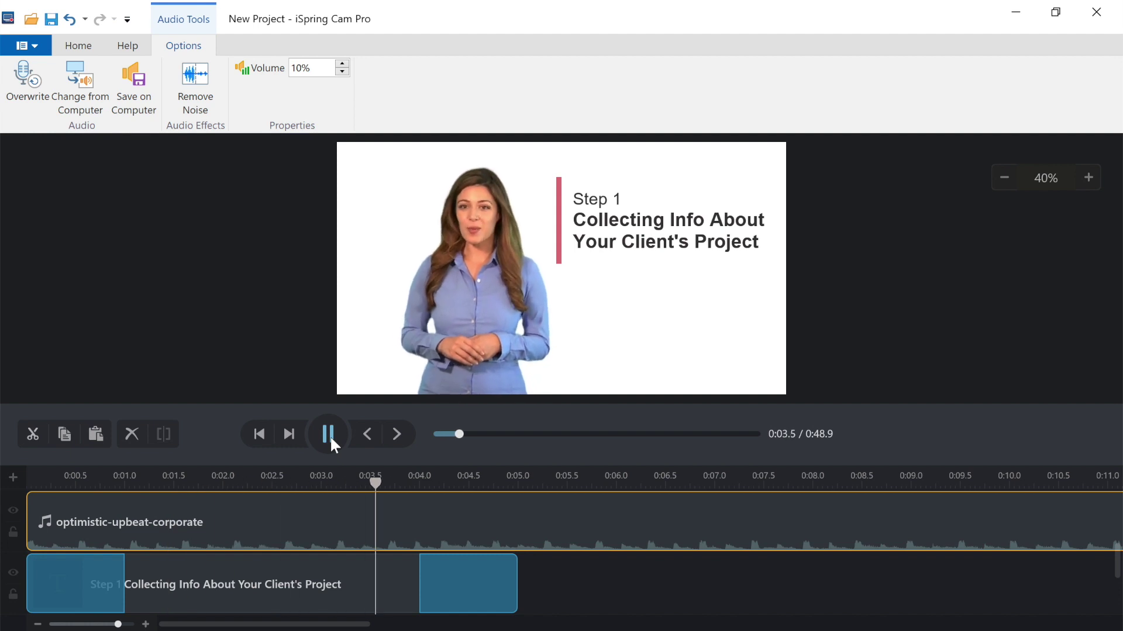
click(330, 436)
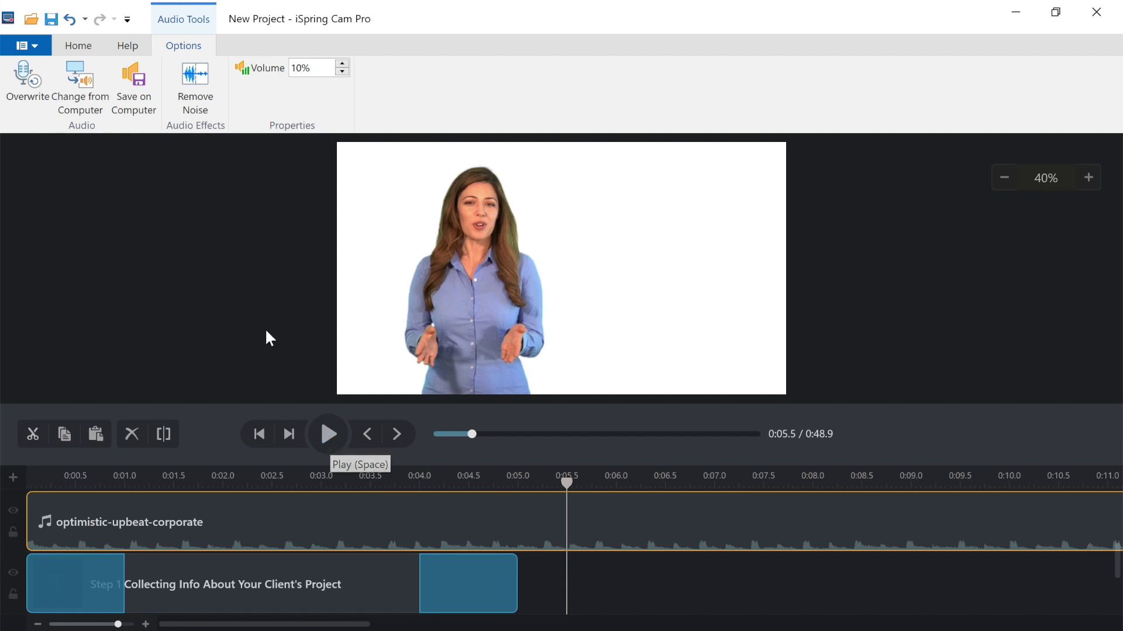
click(78, 44)
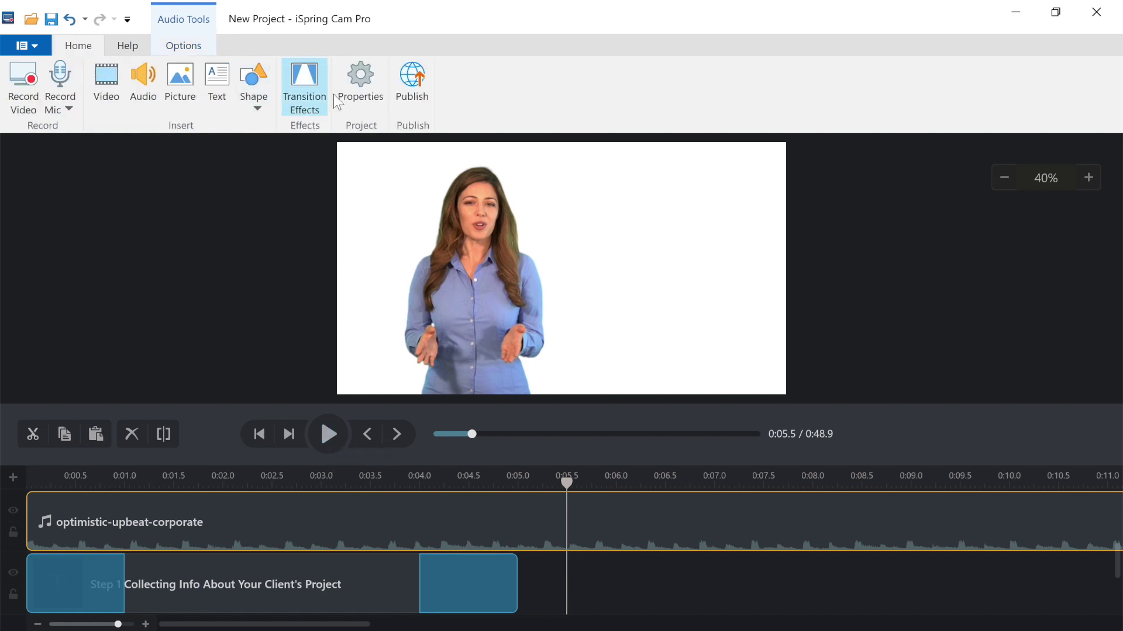
- Review the iSpring Cloud, iSpring Learn and YouTube publishing destinations
click(414, 97)
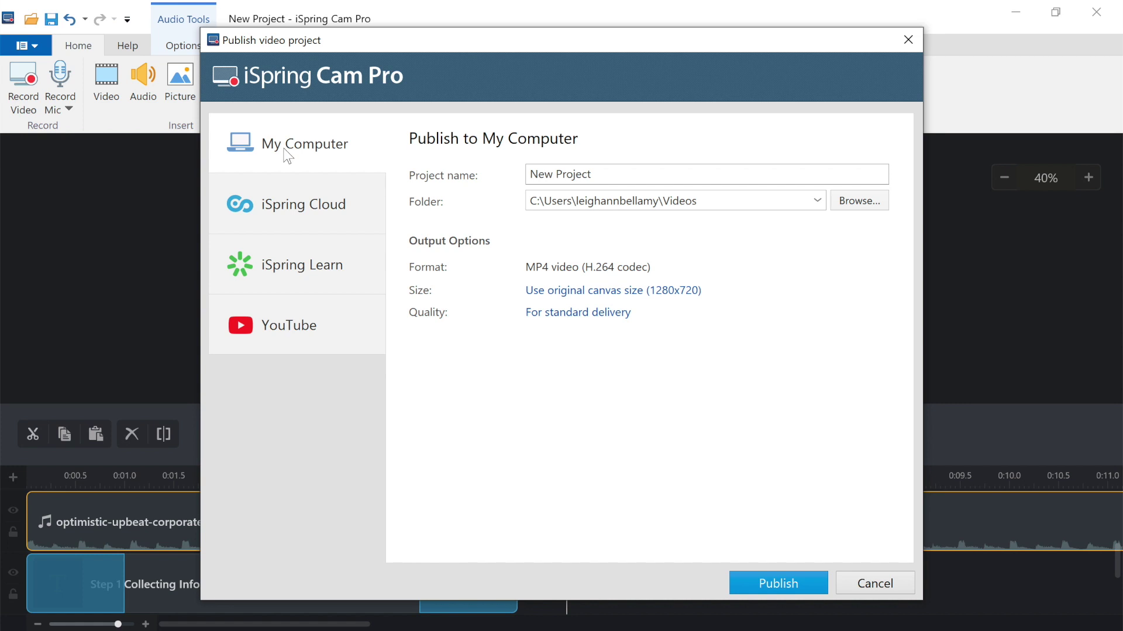
click(293, 204)
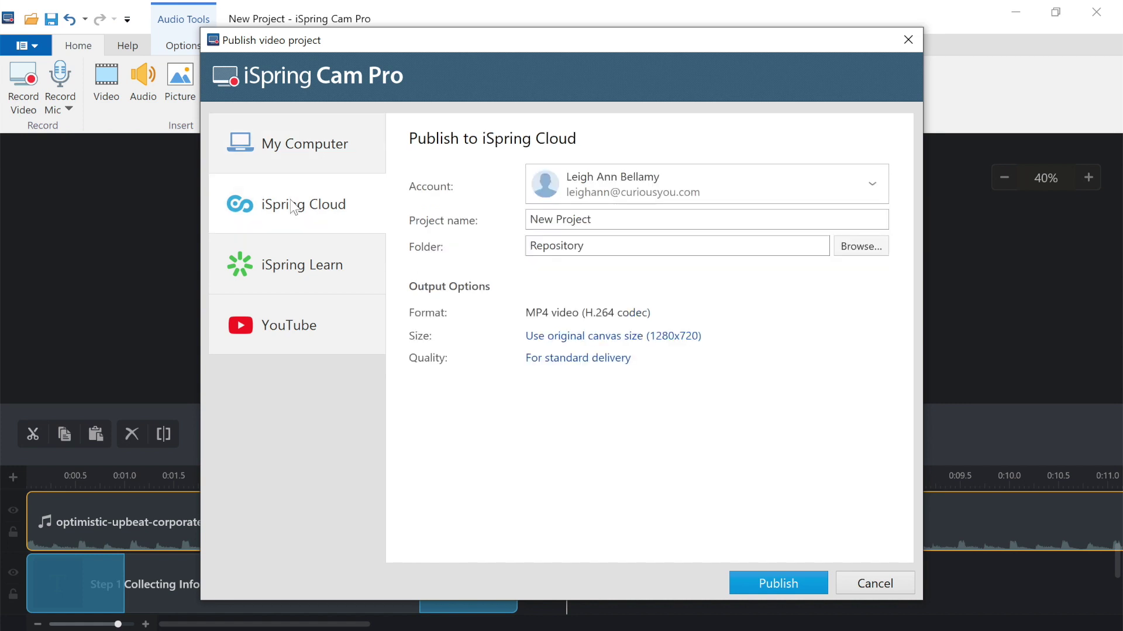
click(297, 264)
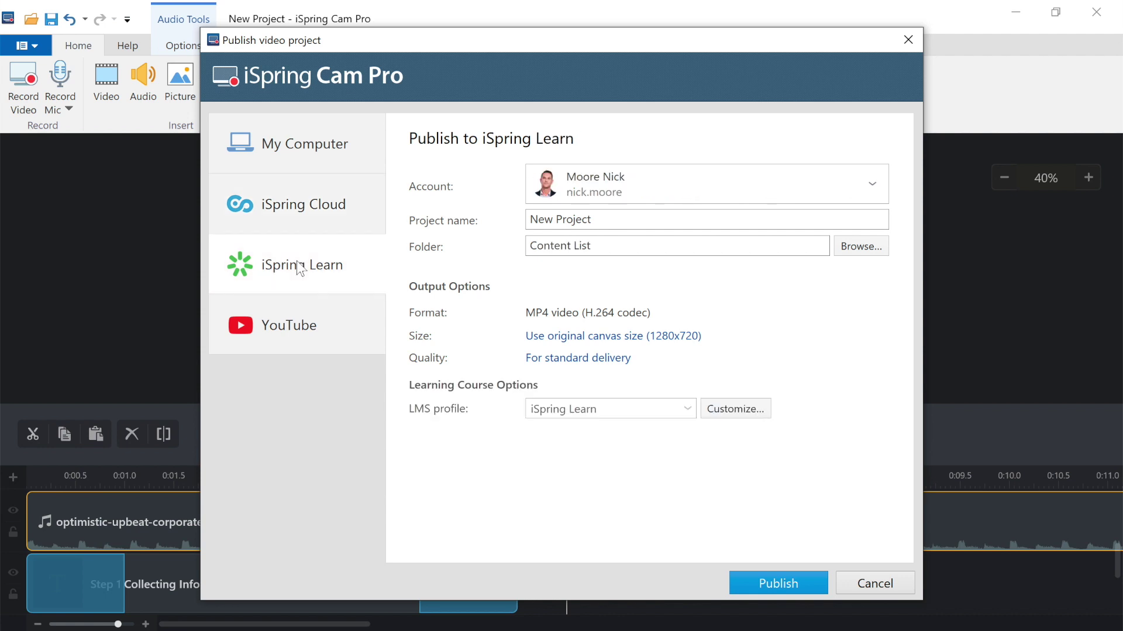
click(299, 331)
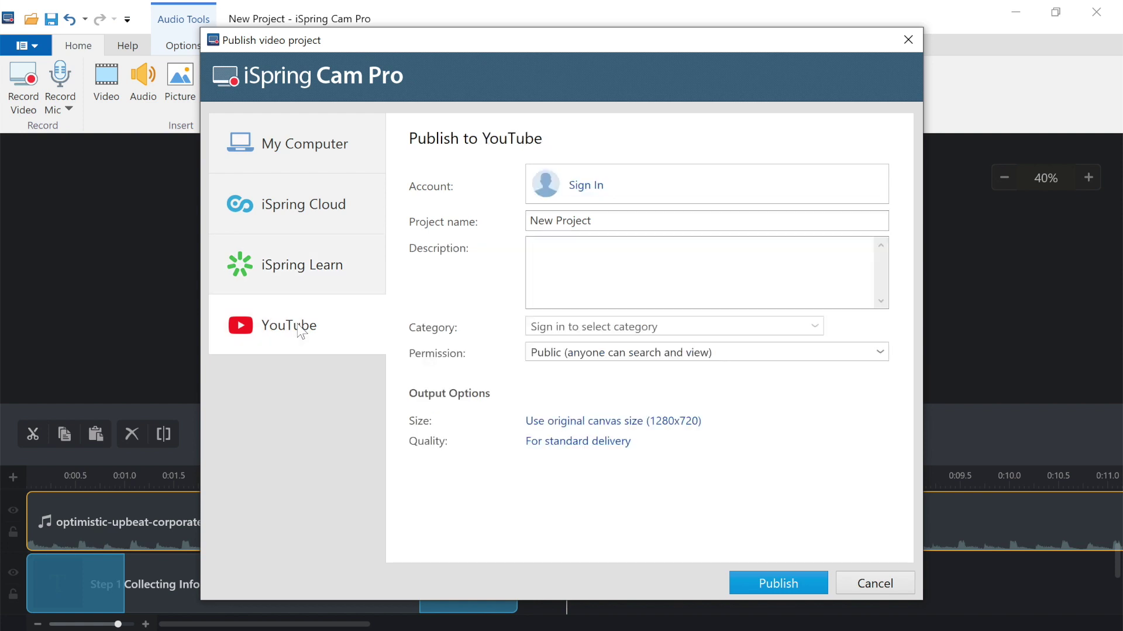
- Publish the video to My Computer under the name 'Training Video'
click(302, 155)
triple_click(594, 174)
text(Training Video)
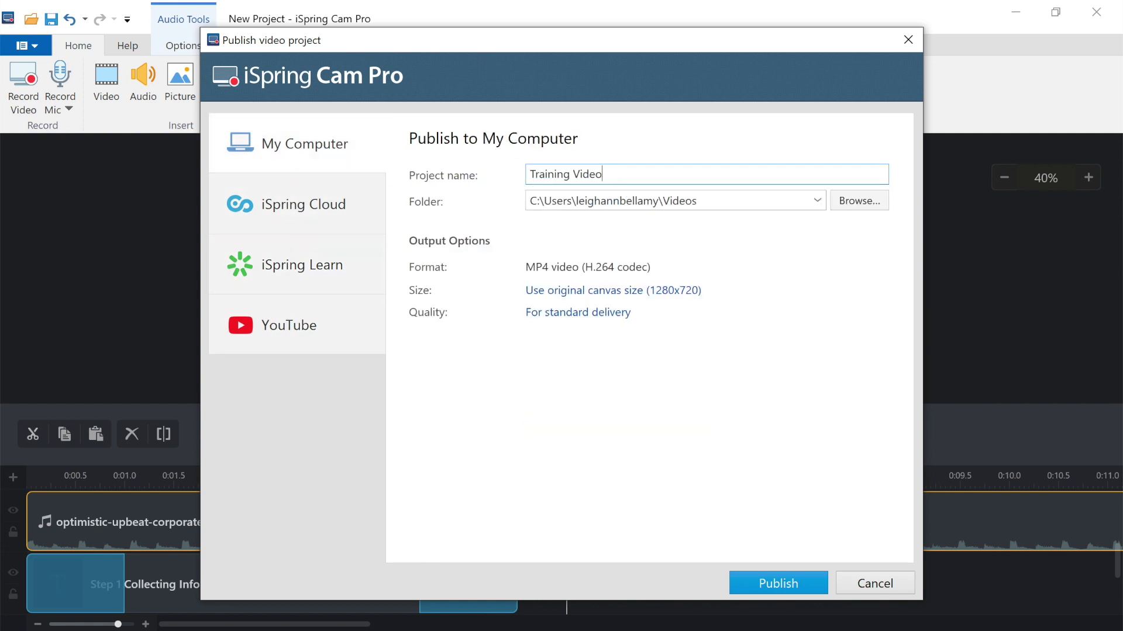
click(741, 579)
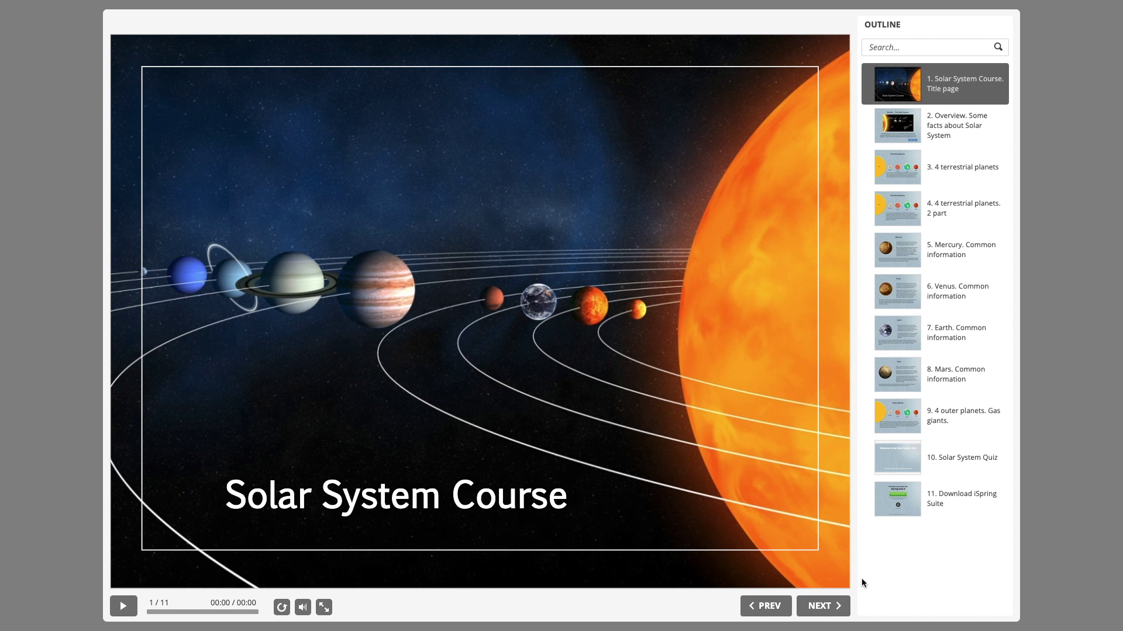
- Advance through the Overview slide to slide 3, Terrestrial planets
click(819, 608)
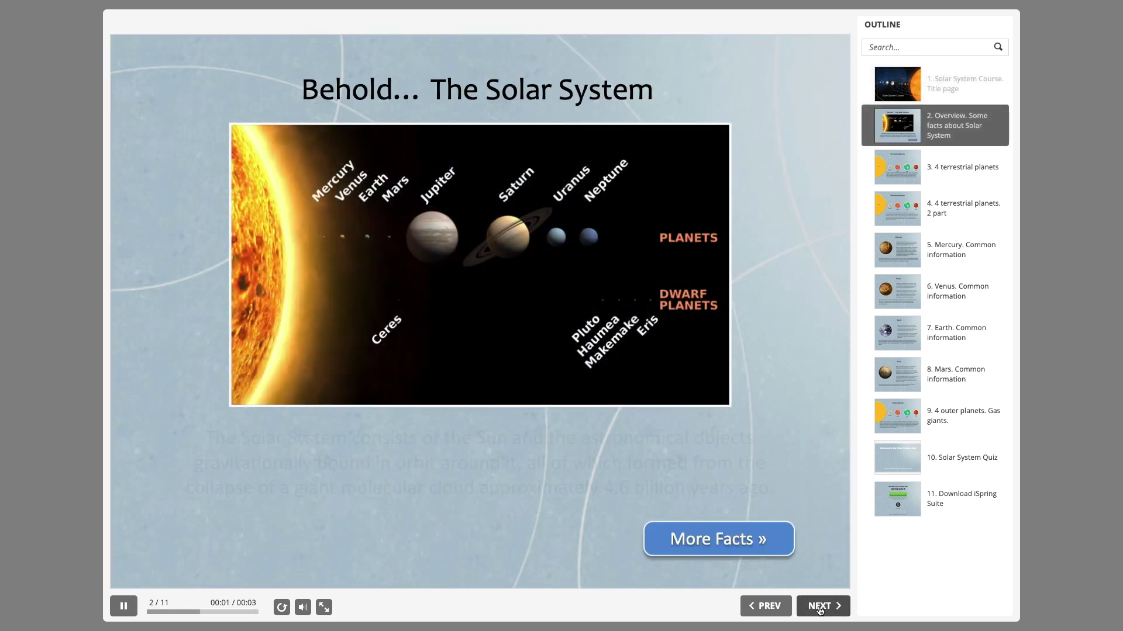
click(820, 608)
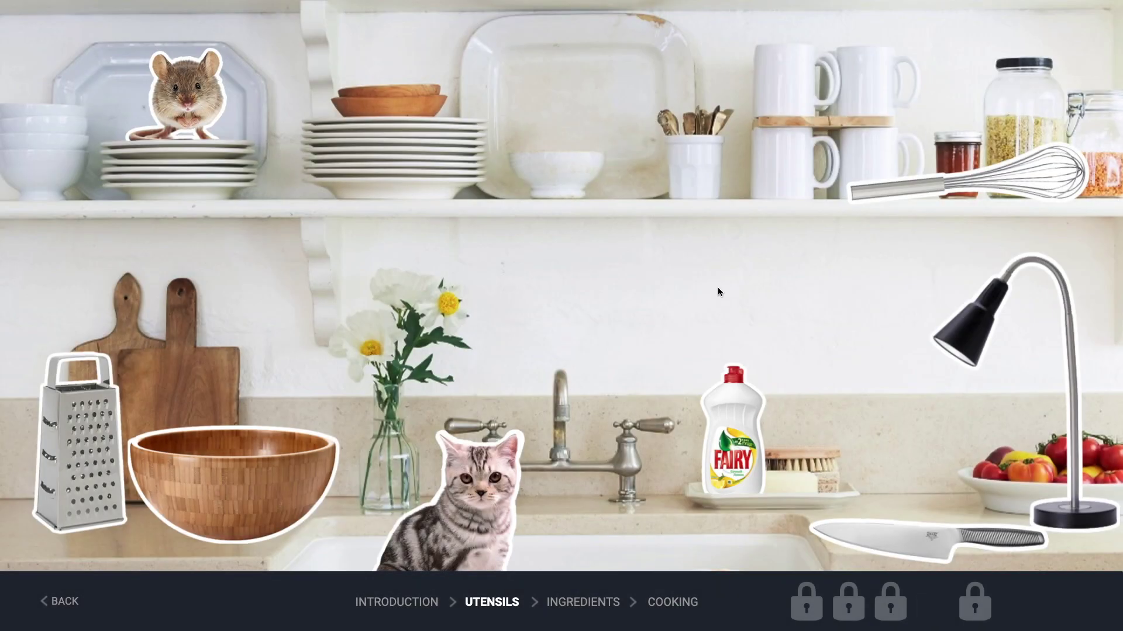
- Pick the whisk from the kitchen shelf in the Utensils scene
click(911, 193)
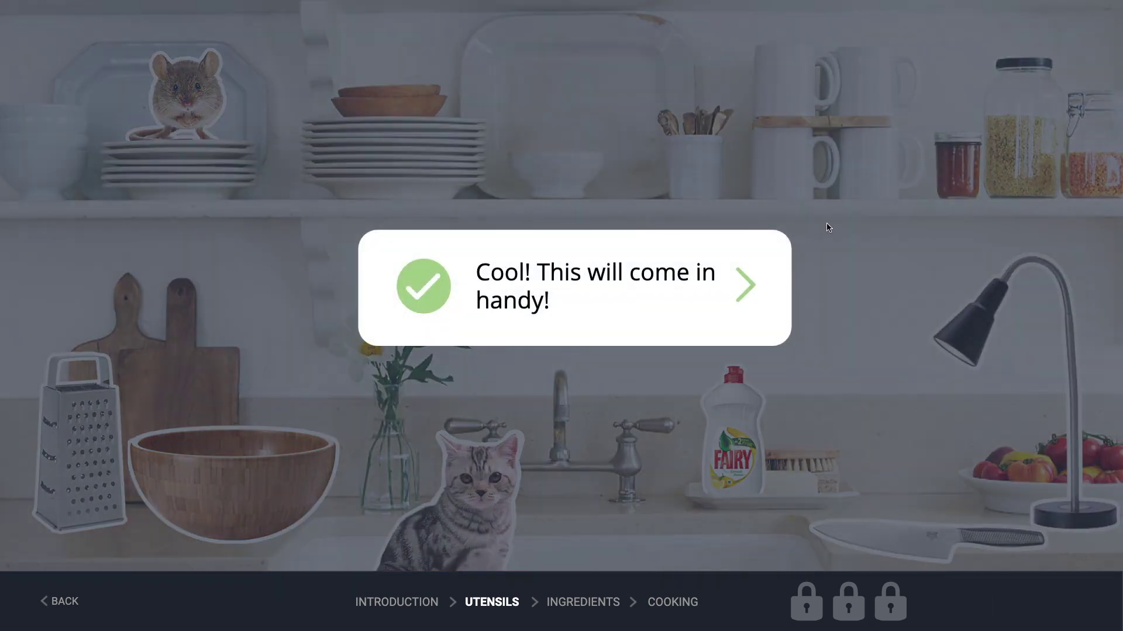